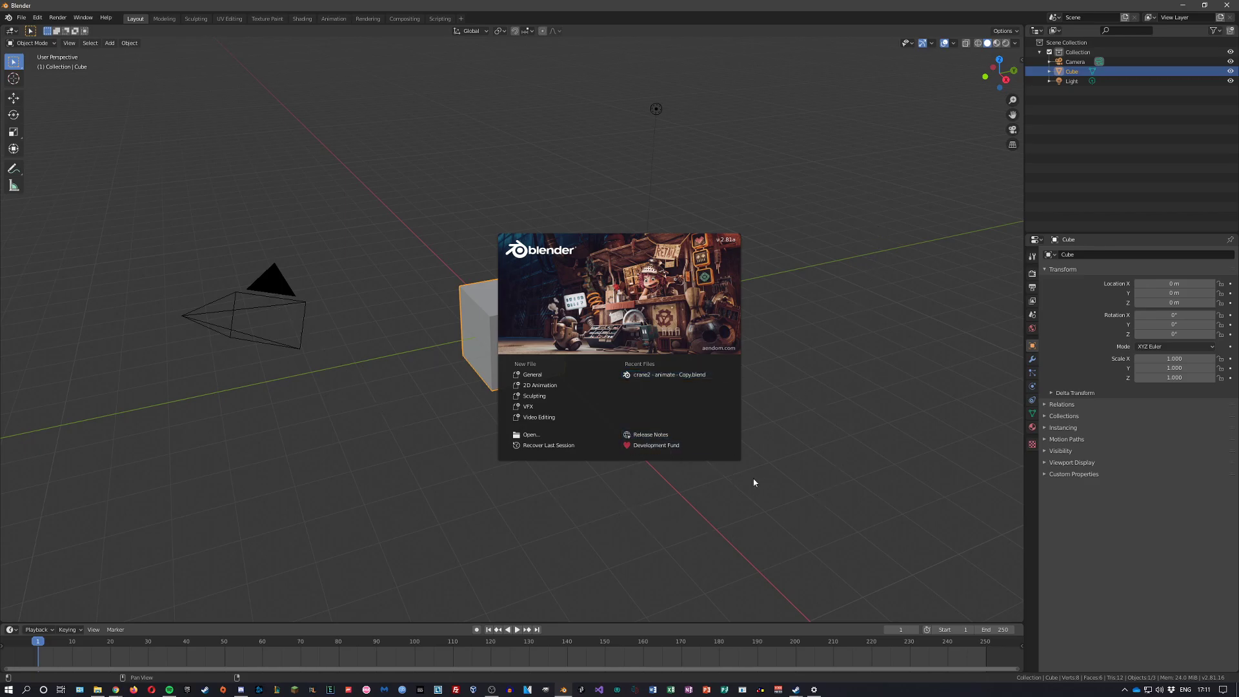
Close the Blender splash screen and bring the textures.com page to the front.
left_click(815, 369)
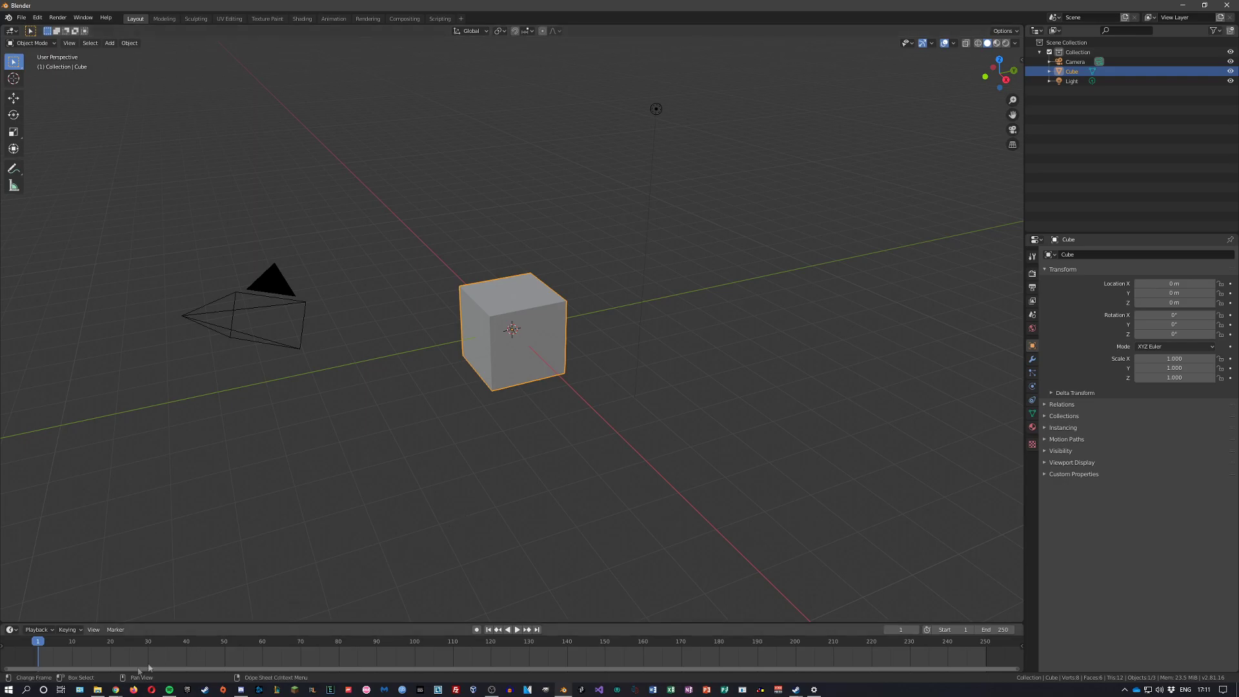
left_click(179, 645)
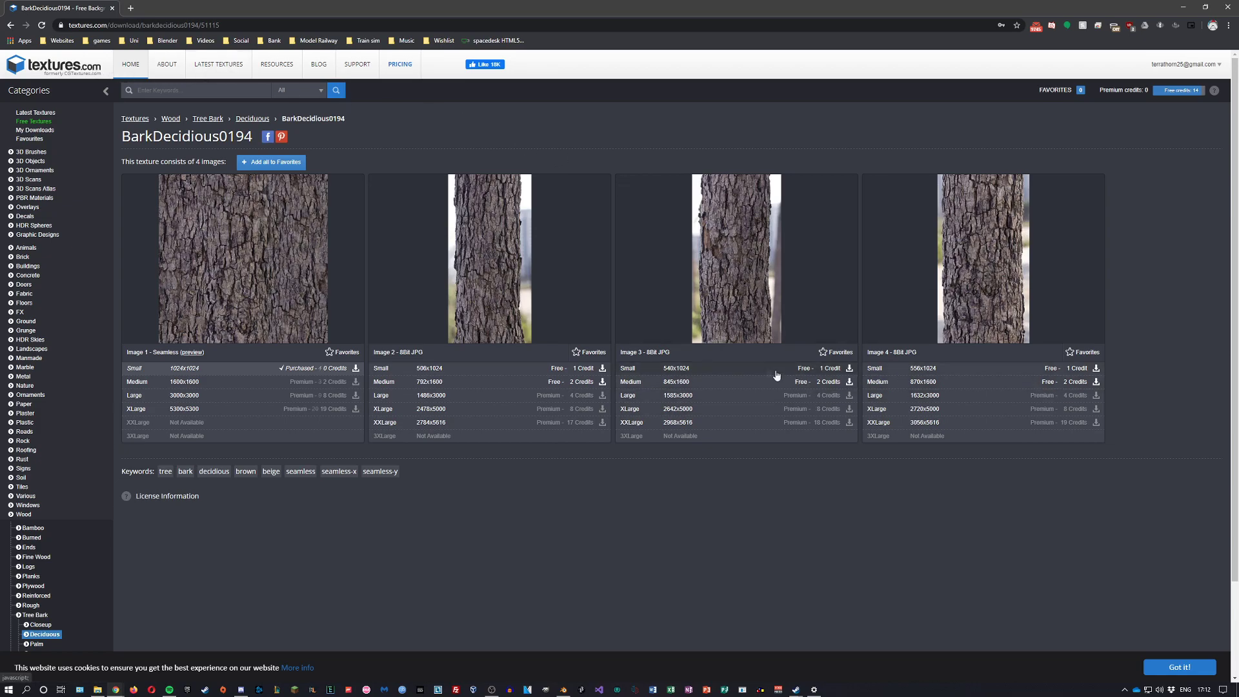
Browse Textures.com Wood > Tree Bark > Deciduous to the BarkDecidious0194 texture page.
left_click(69, 67)
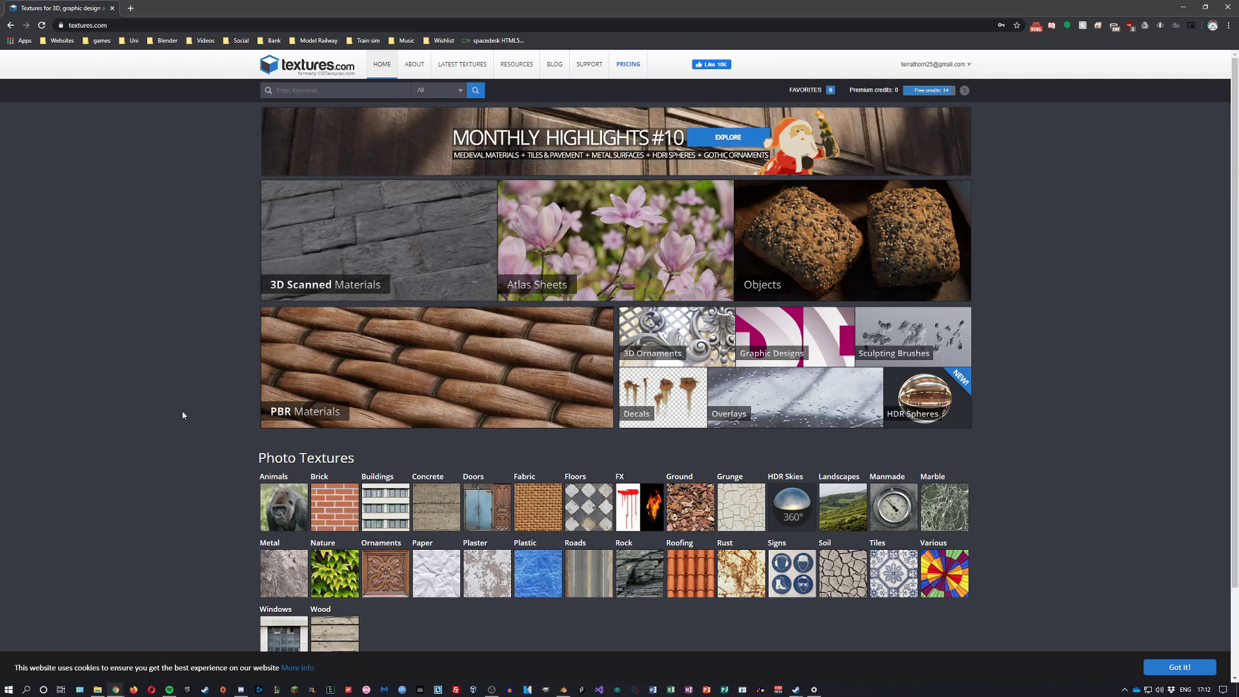
scroll(174, 413, "down", 2)
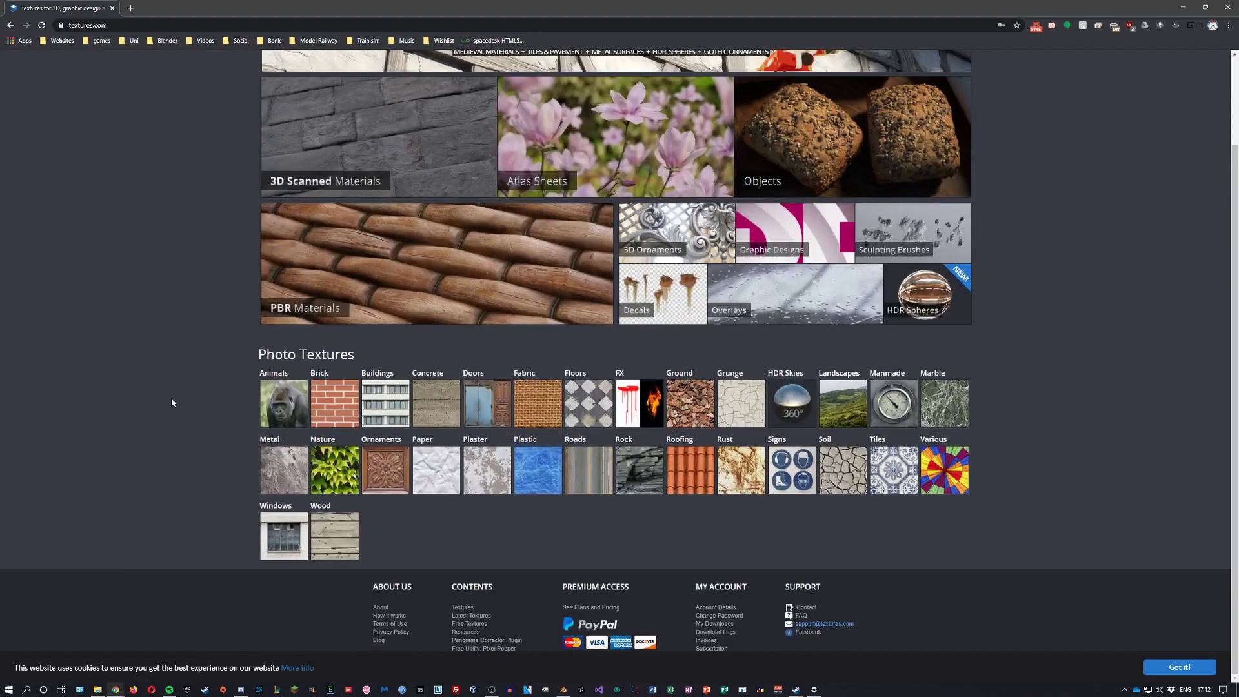
left_click(335, 536)
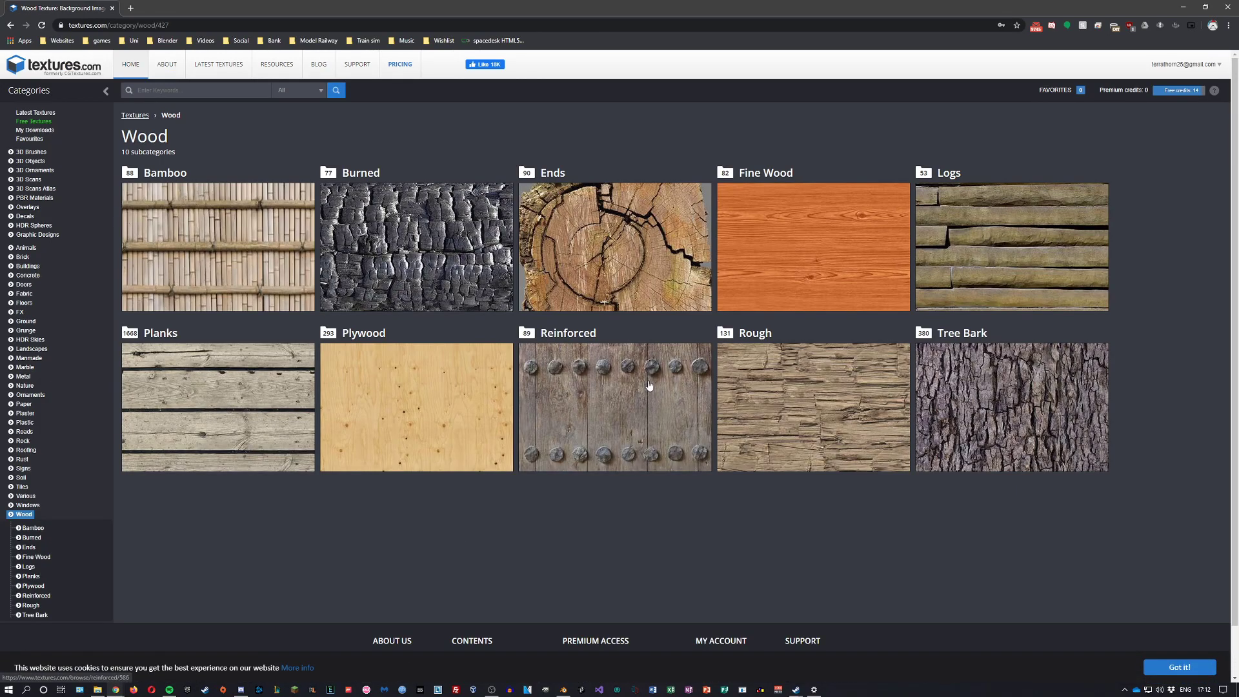
left_click(1013, 394)
left_click(390, 276)
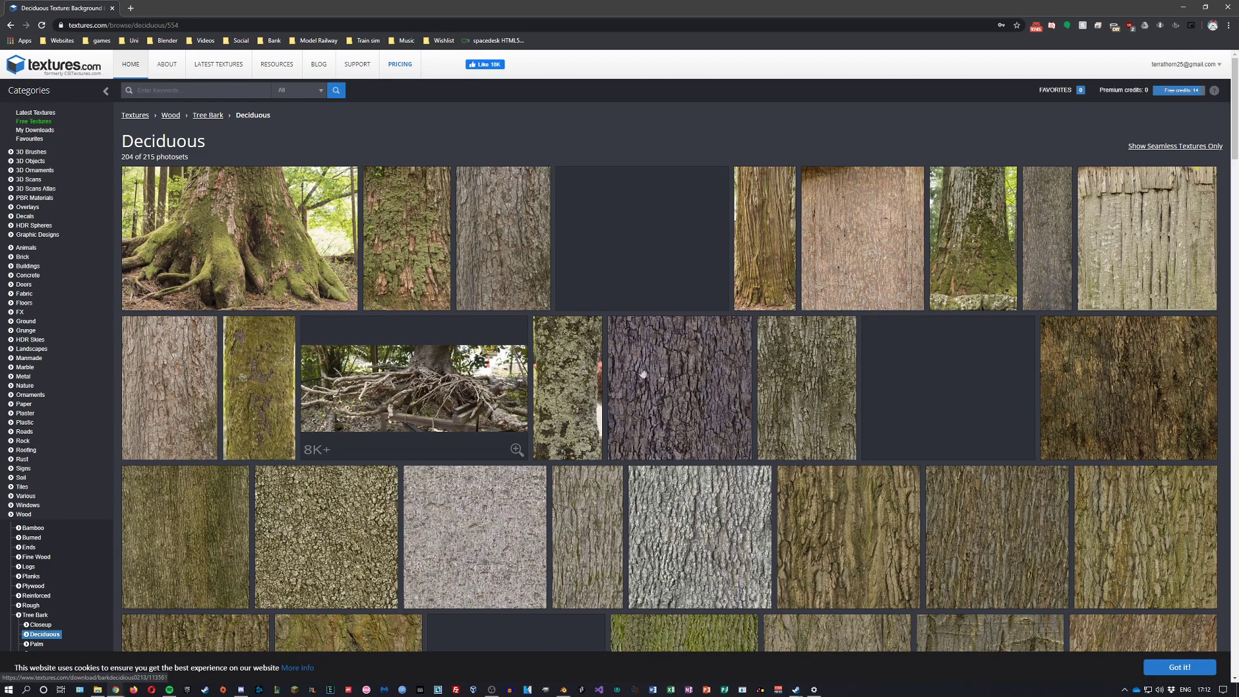
left_click(683, 388)
Check the downloaded seamless bark JPG in Photos, close it, and return to Blender.
left_click(297, 367)
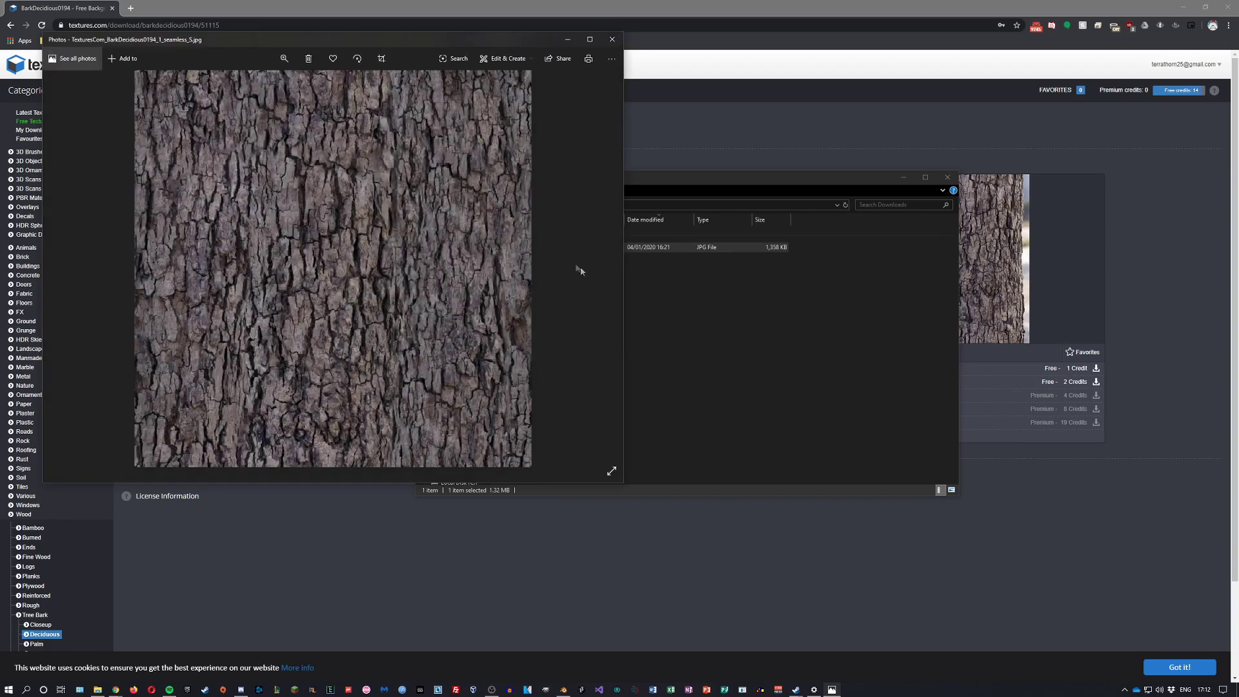
left_click(612, 39)
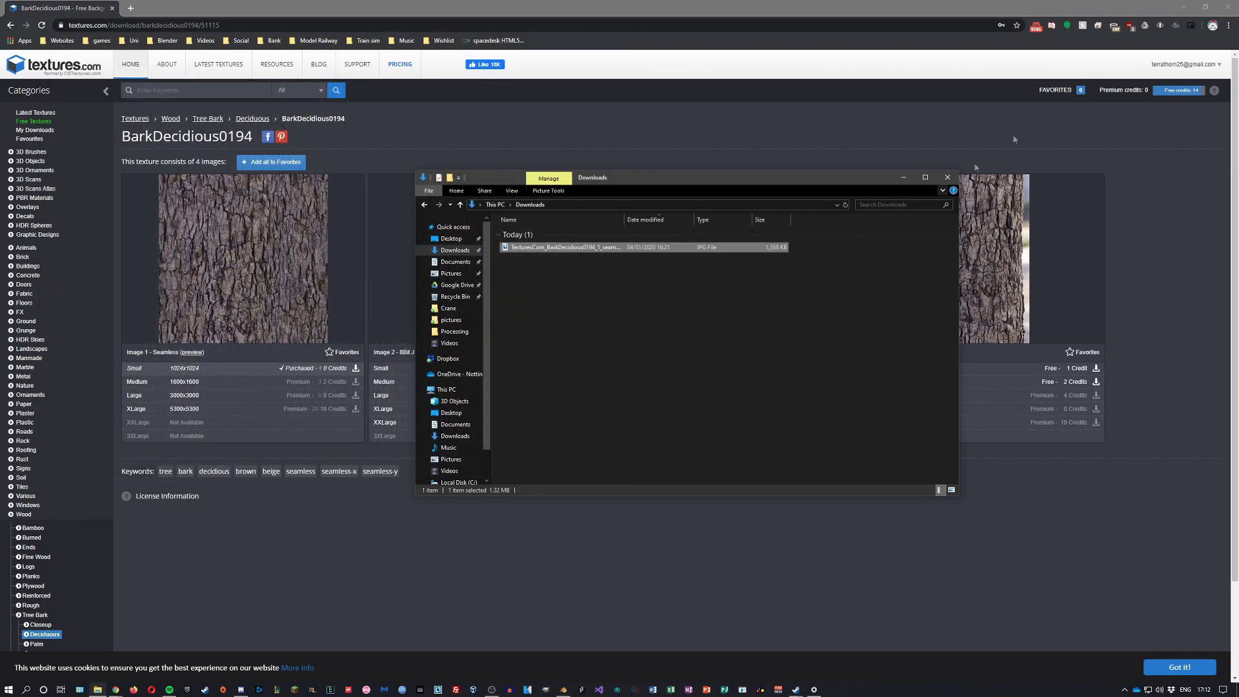
key("alt+Tab")
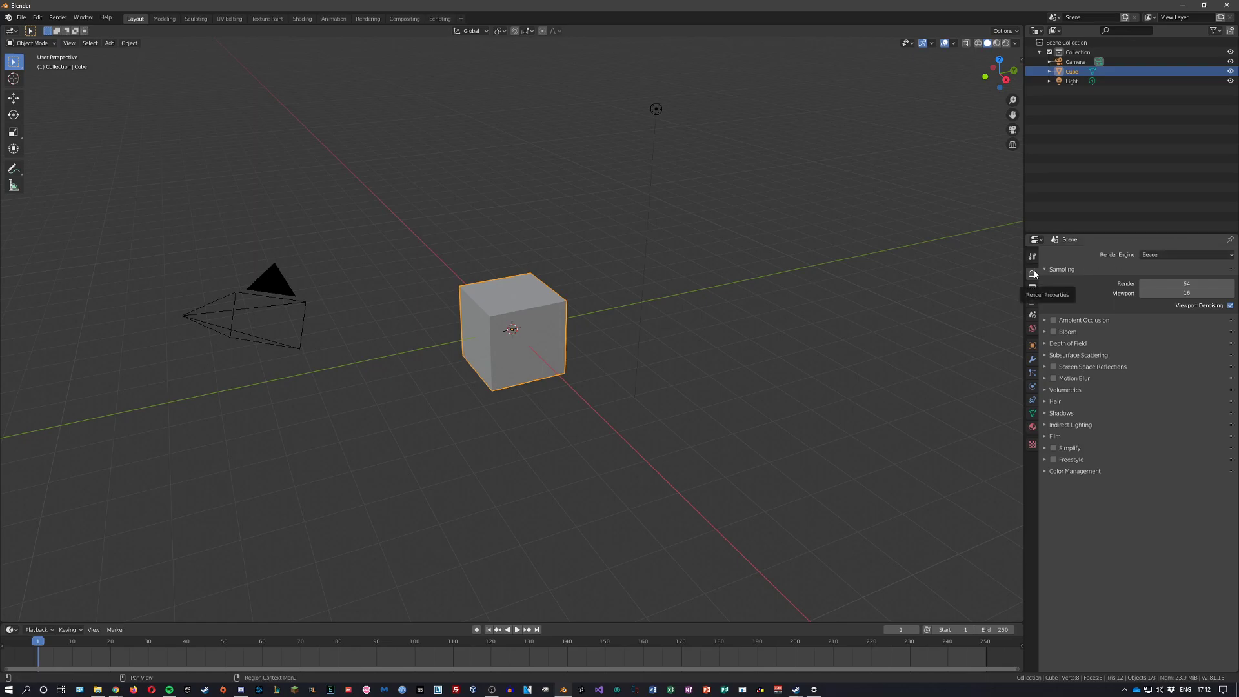
Set the render engine to Cycles and keep CPU as the render device.
left_click(1159, 256)
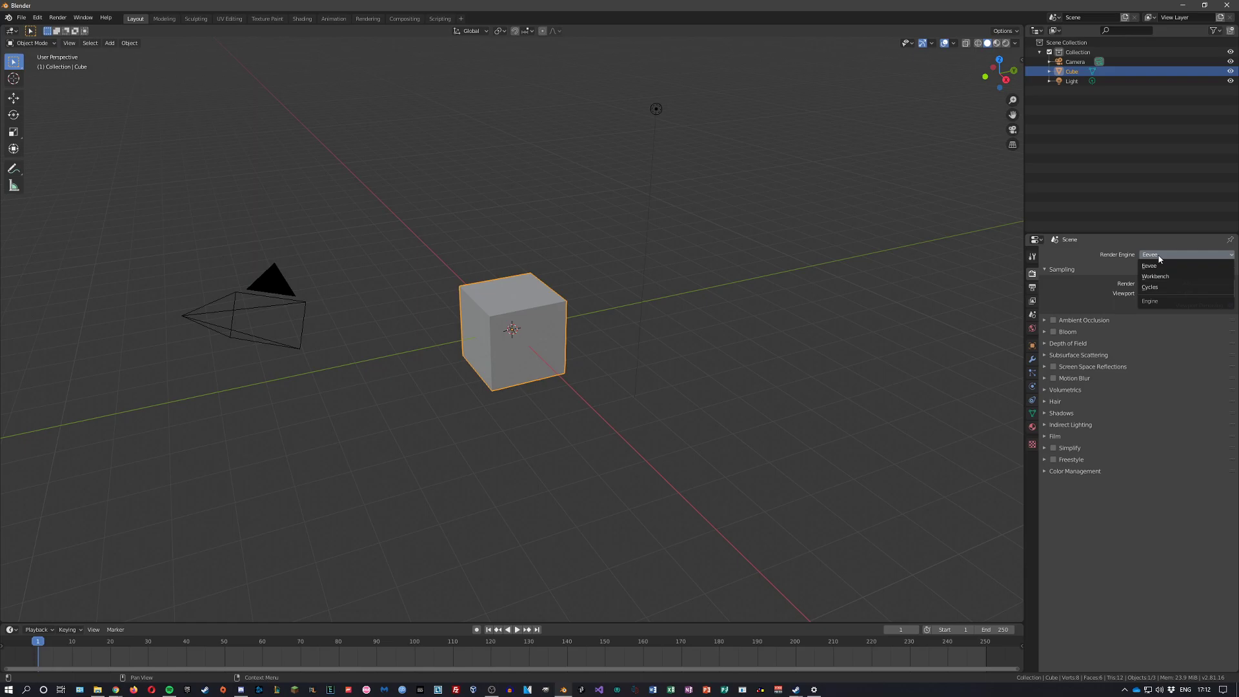
left_click(1167, 288)
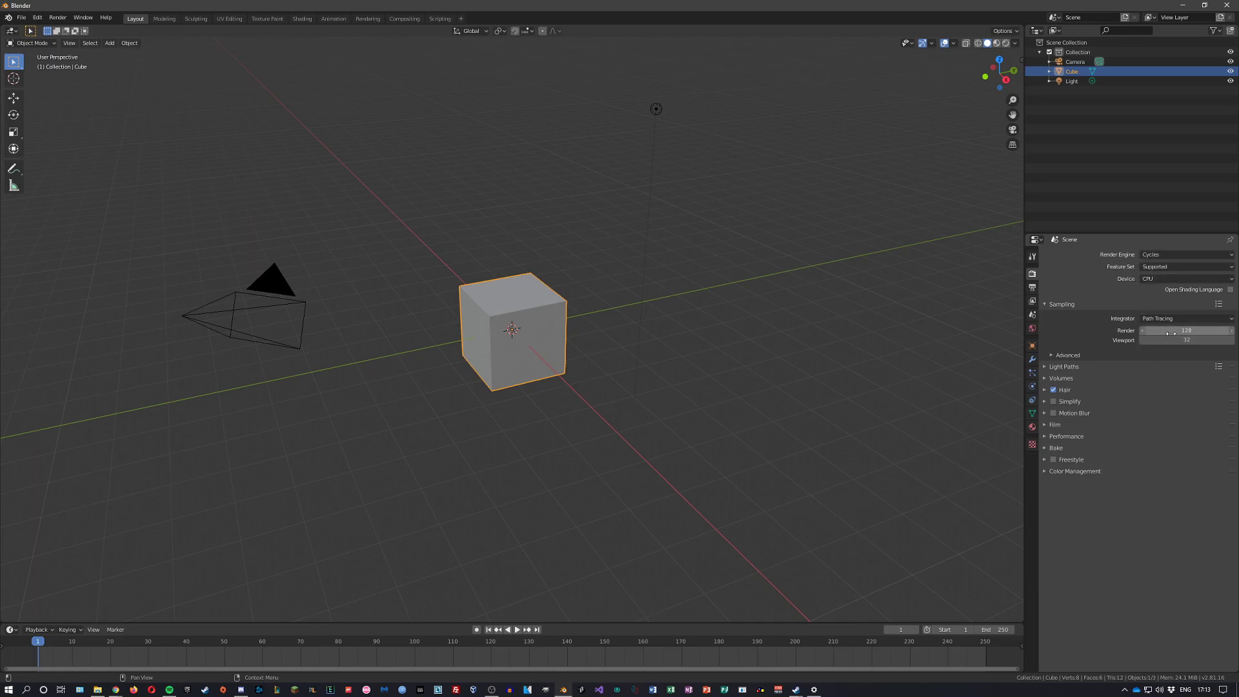
left_click(1151, 280)
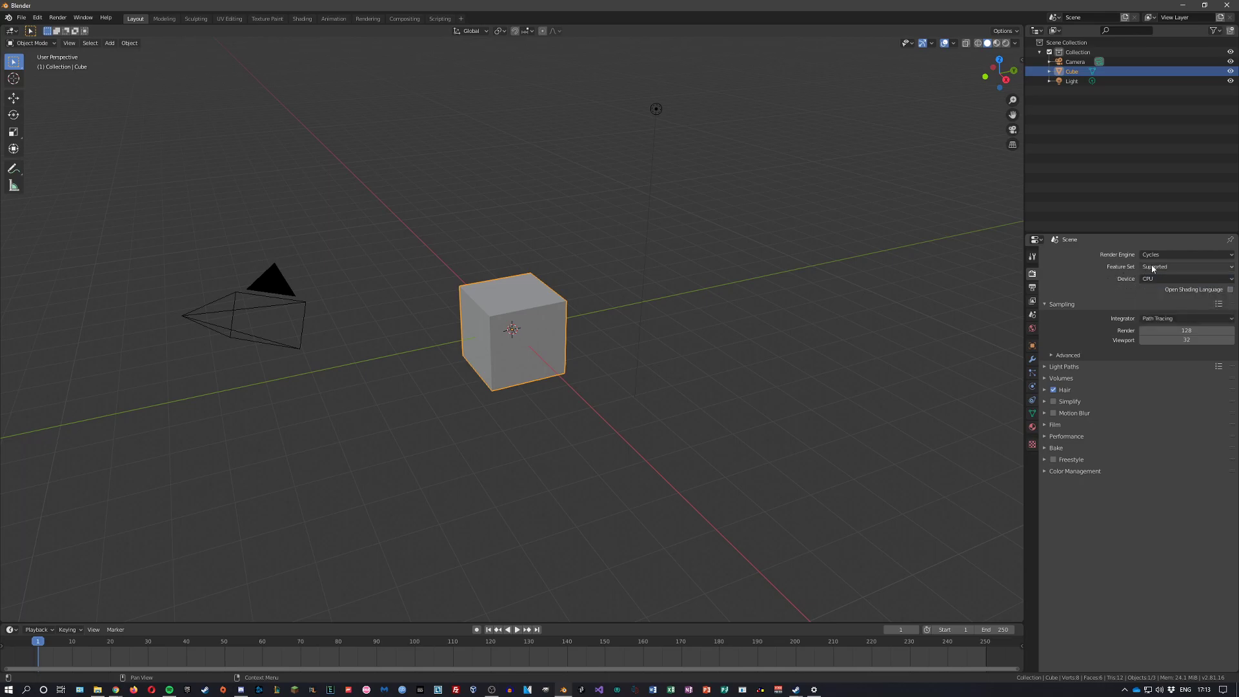
left_click(1148, 279)
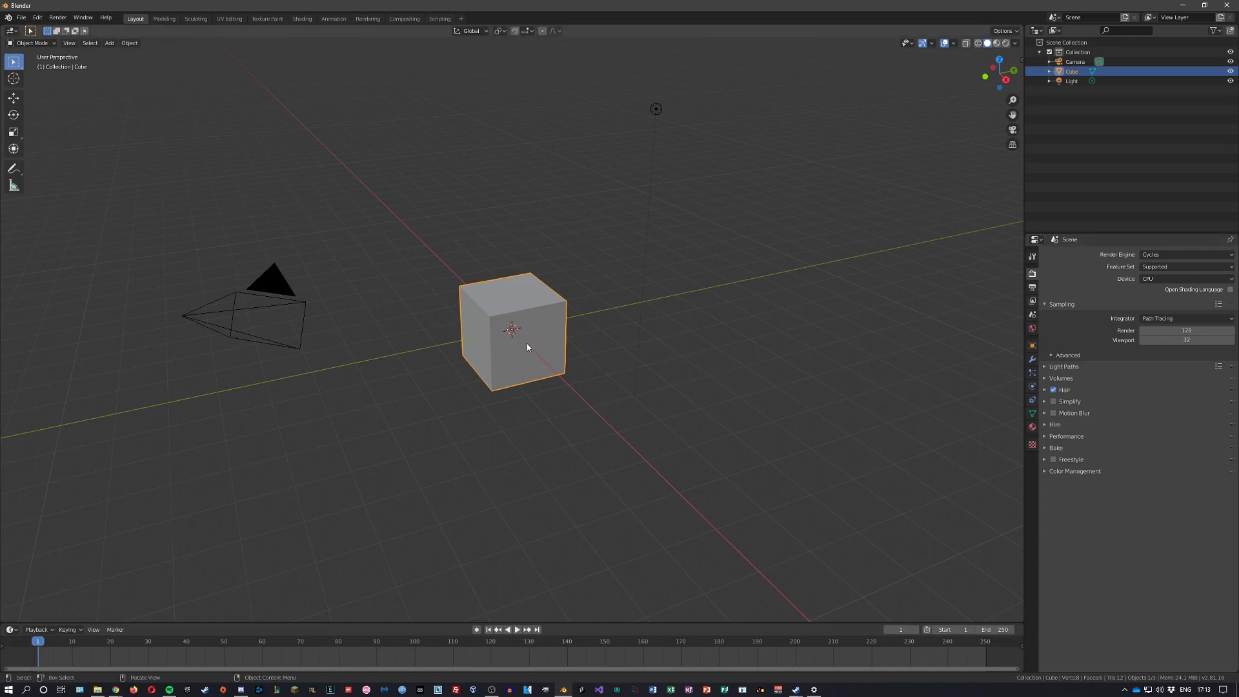
In the cube's Material tab, replace the Principled BSDF surface with Diffuse BSDF.
left_click(1032, 428)
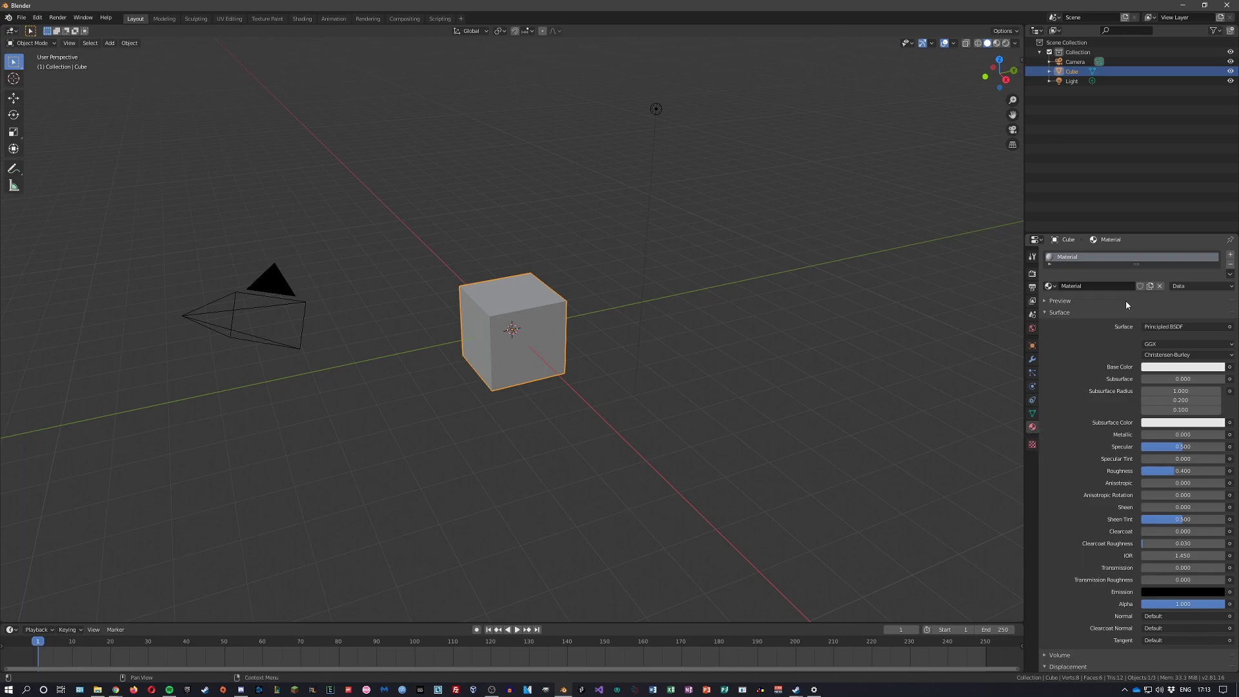
left_click(1049, 265)
left_click(1050, 266)
left_click(1230, 255)
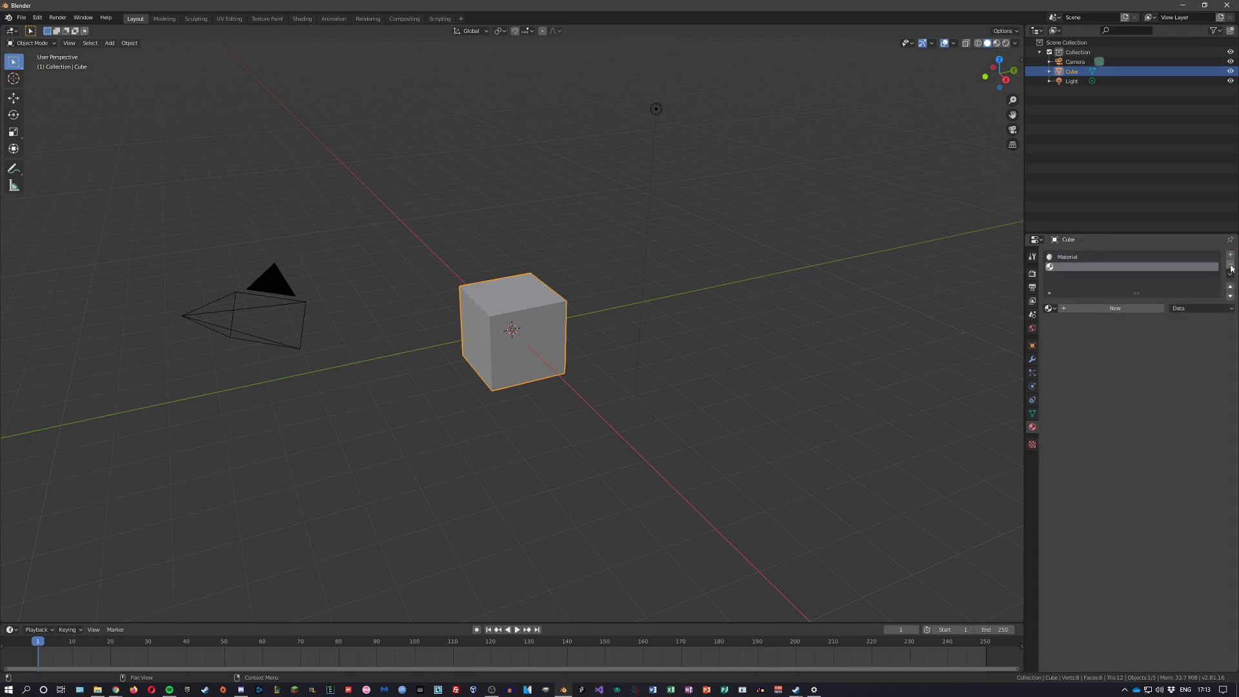
left_click(1230, 265)
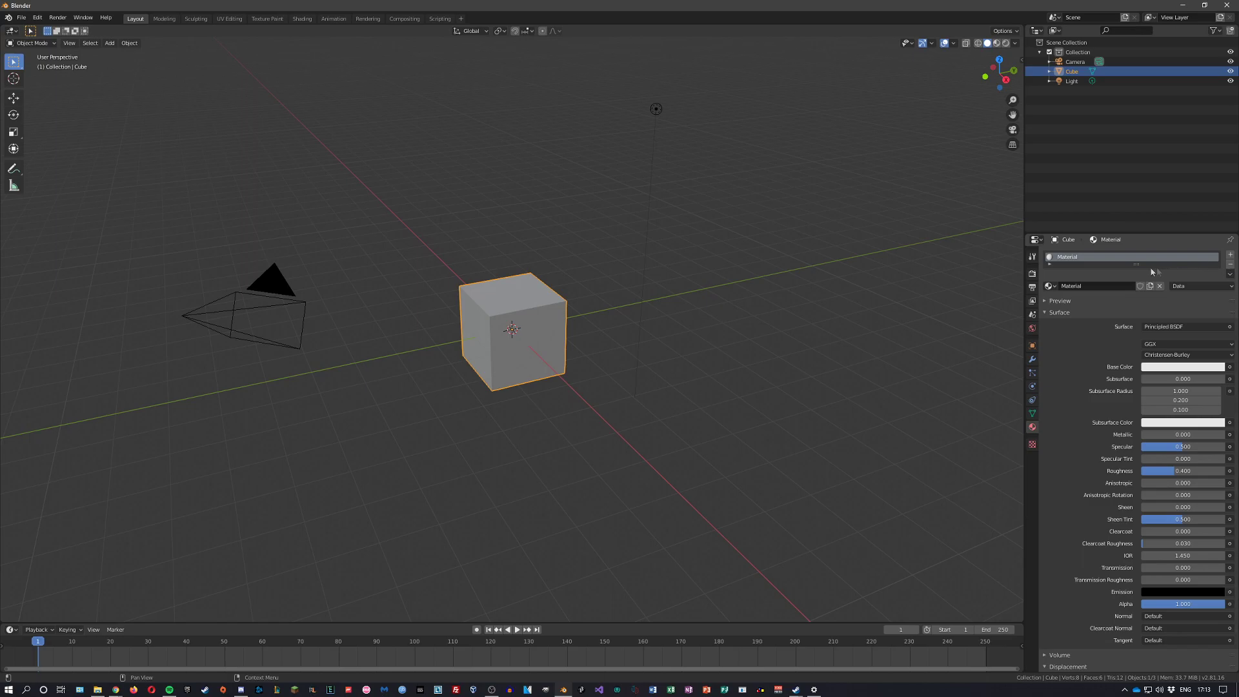
left_click(1198, 326)
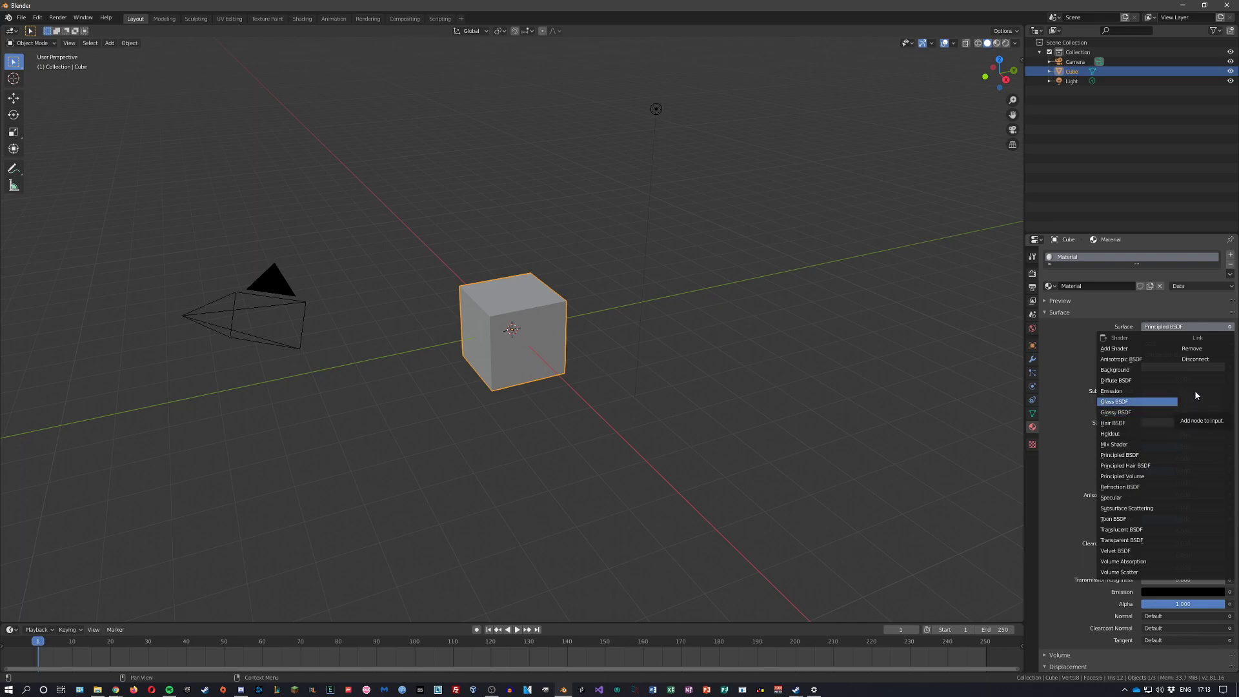
left_click(1151, 380)
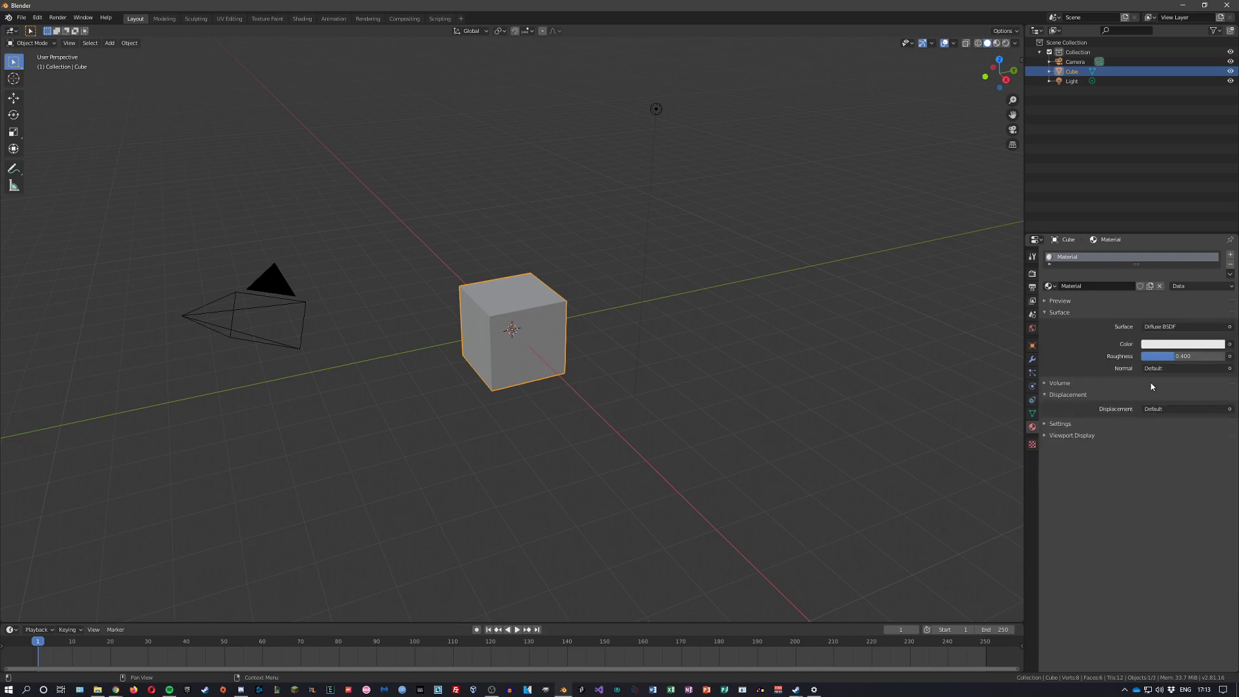
Feed the Diffuse BSDF's Color input from a new Image Texture node.
left_click(1230, 344)
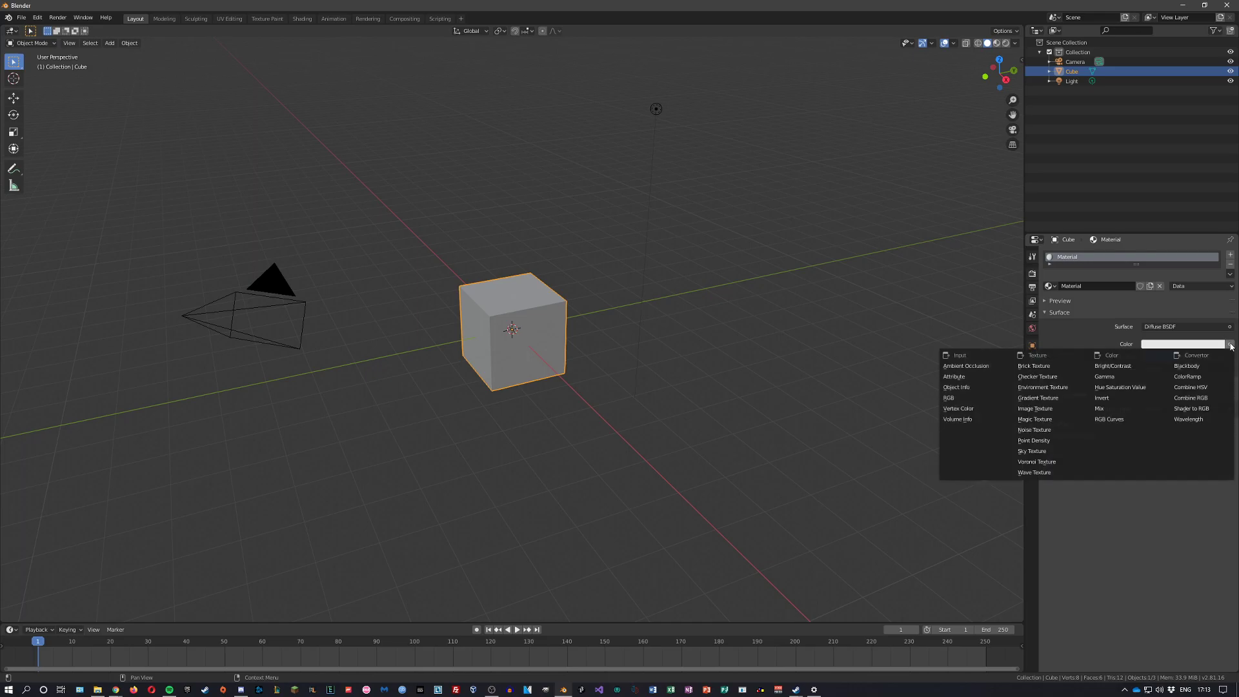
left_click(1218, 343)
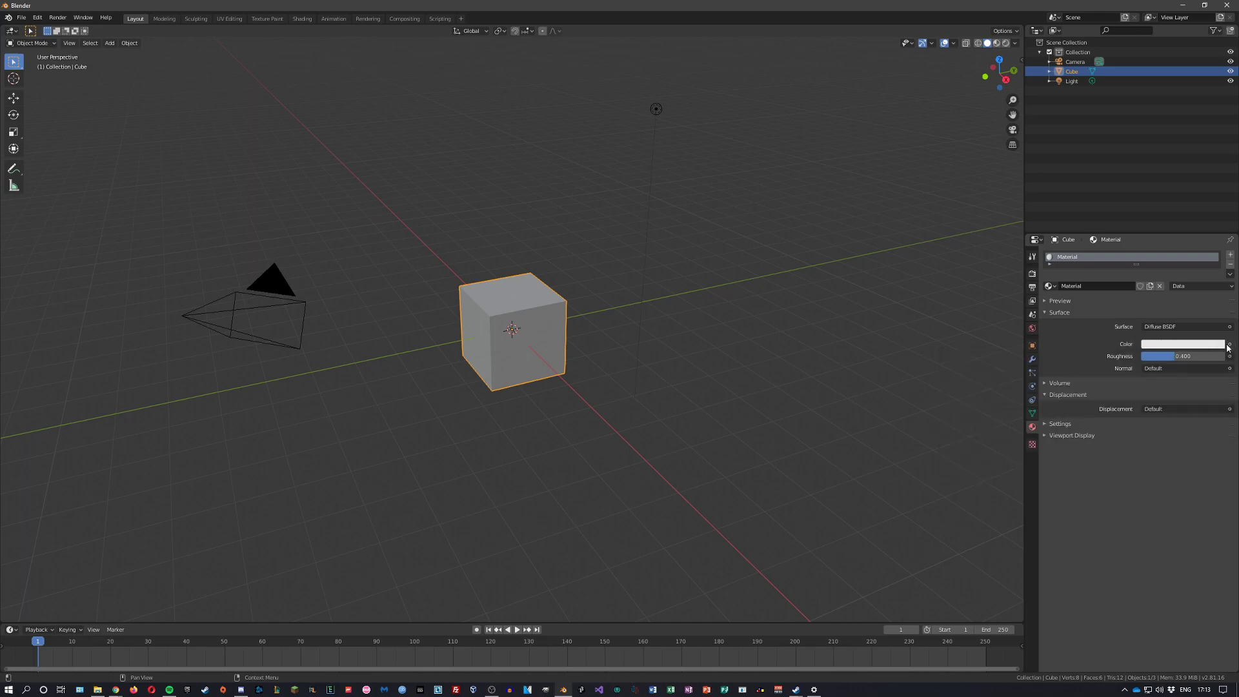
left_click(1229, 344)
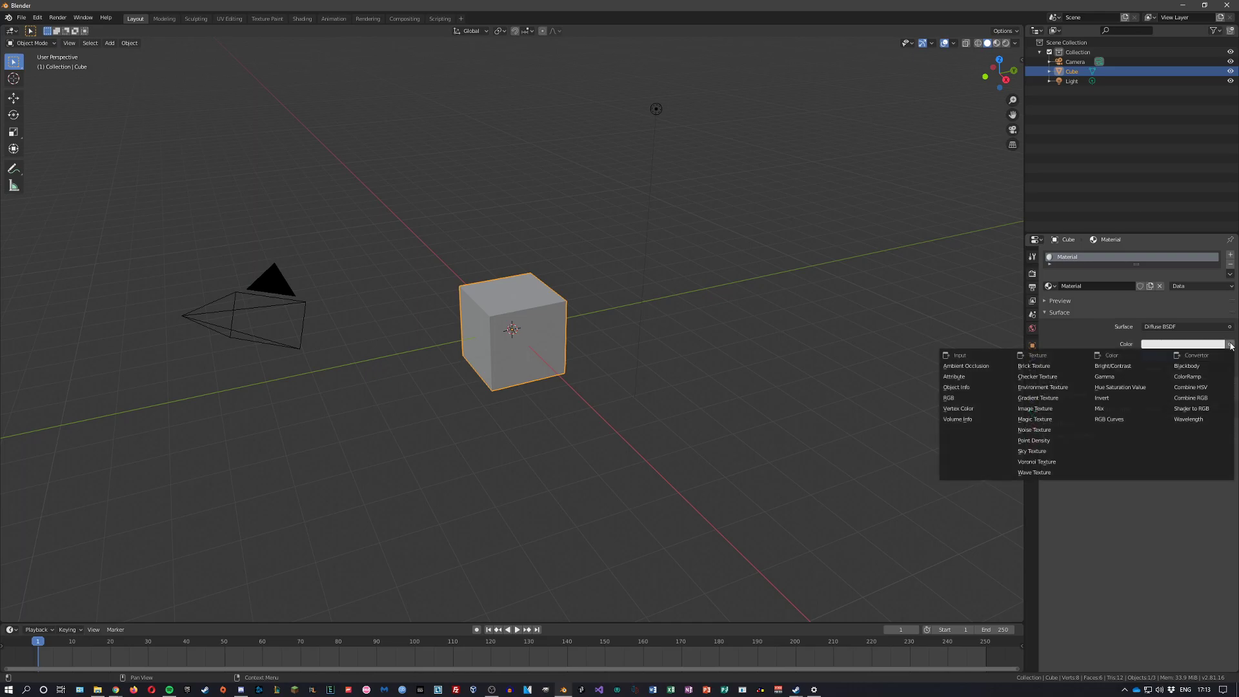
left_click(1048, 410)
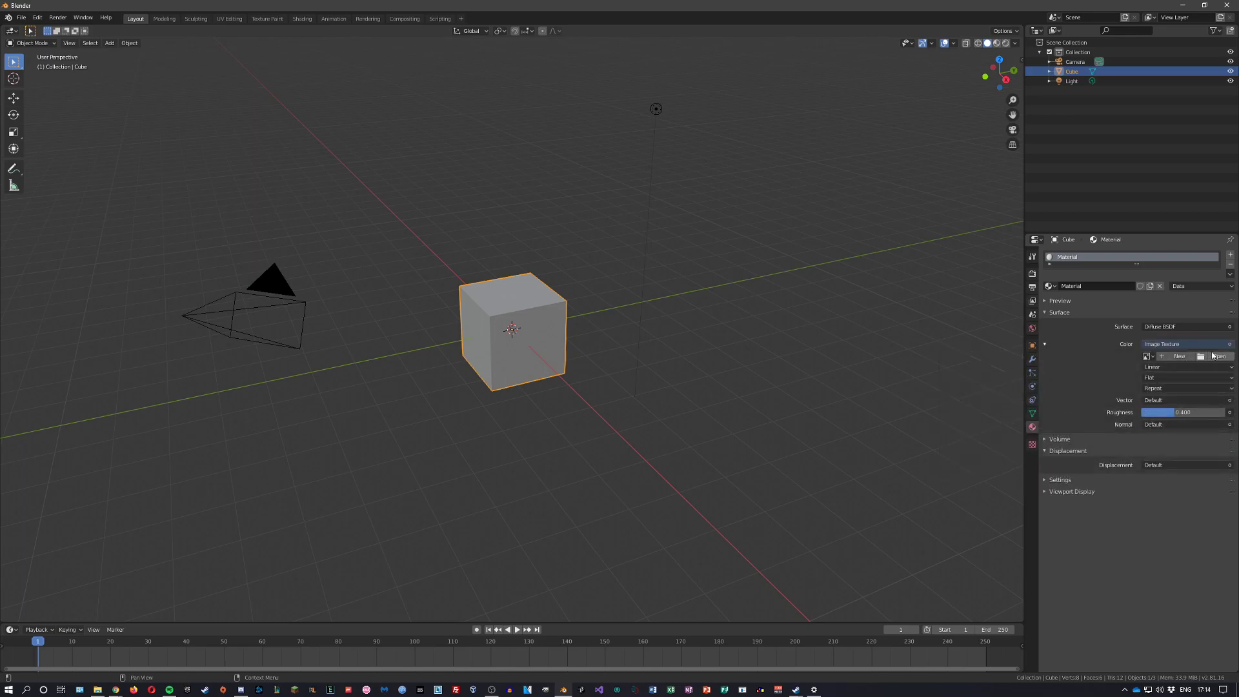
Load the downloaded bark JPG from the Downloads folder into the Image Texture.
left_click(1216, 356)
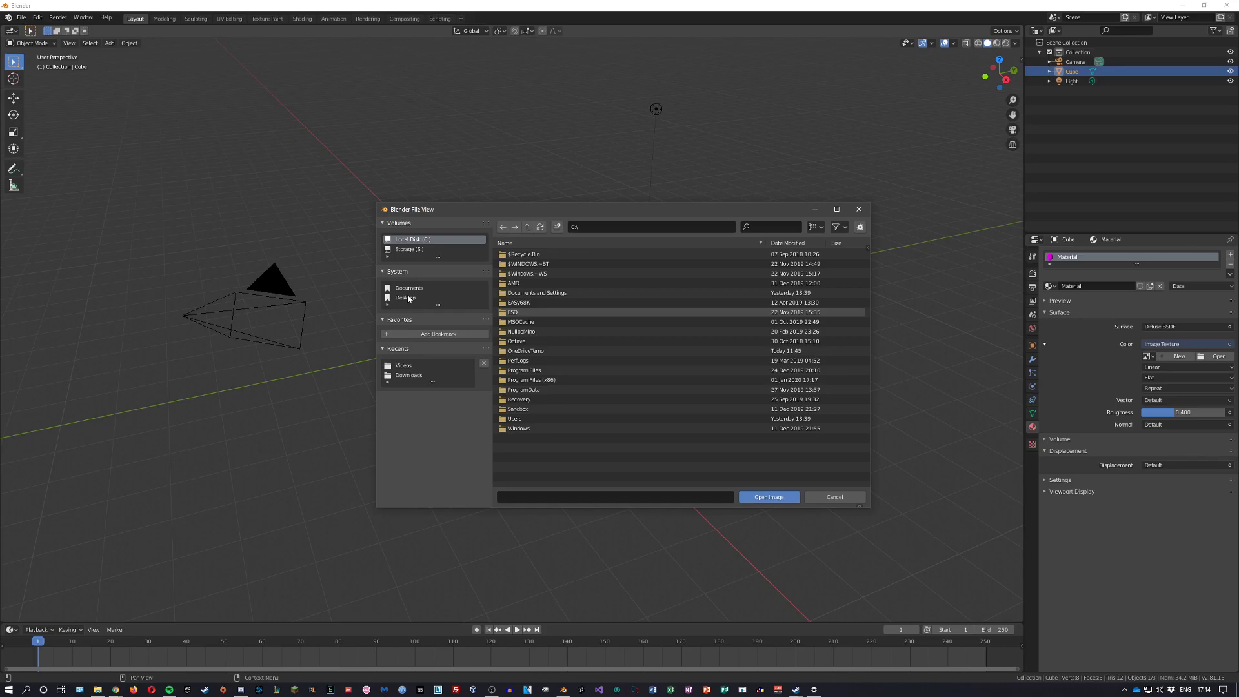
left_click(526, 421)
double_click(525, 421)
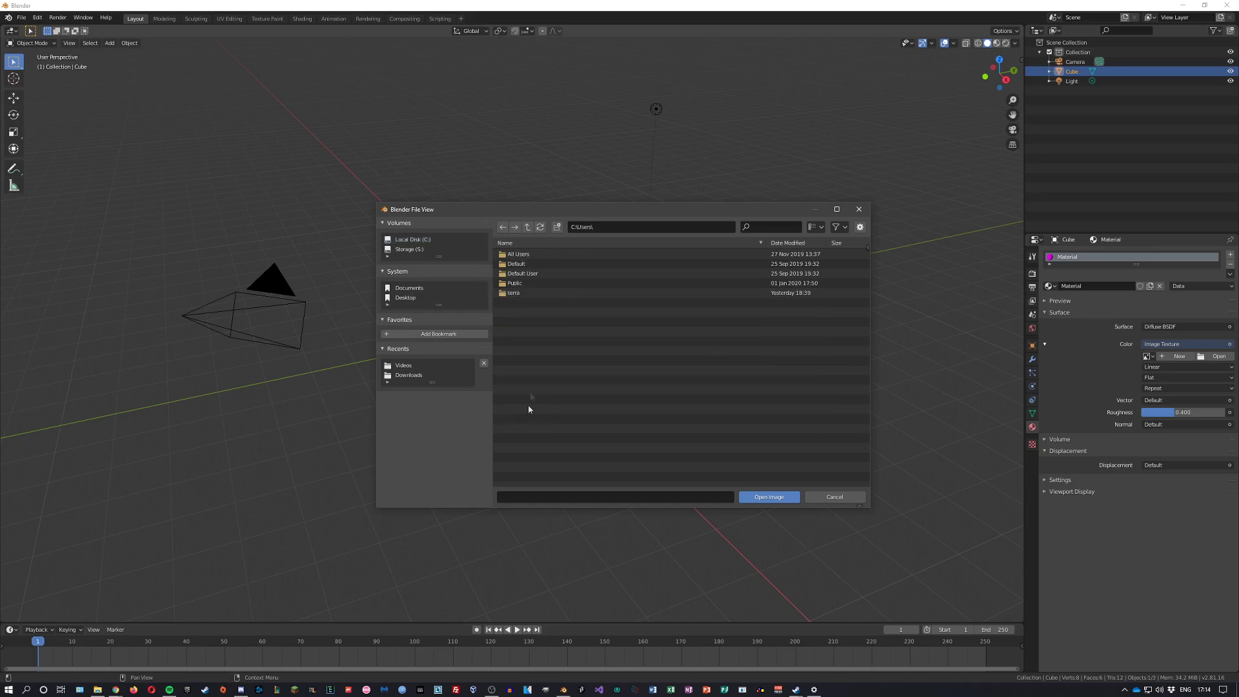
double_click(535, 285)
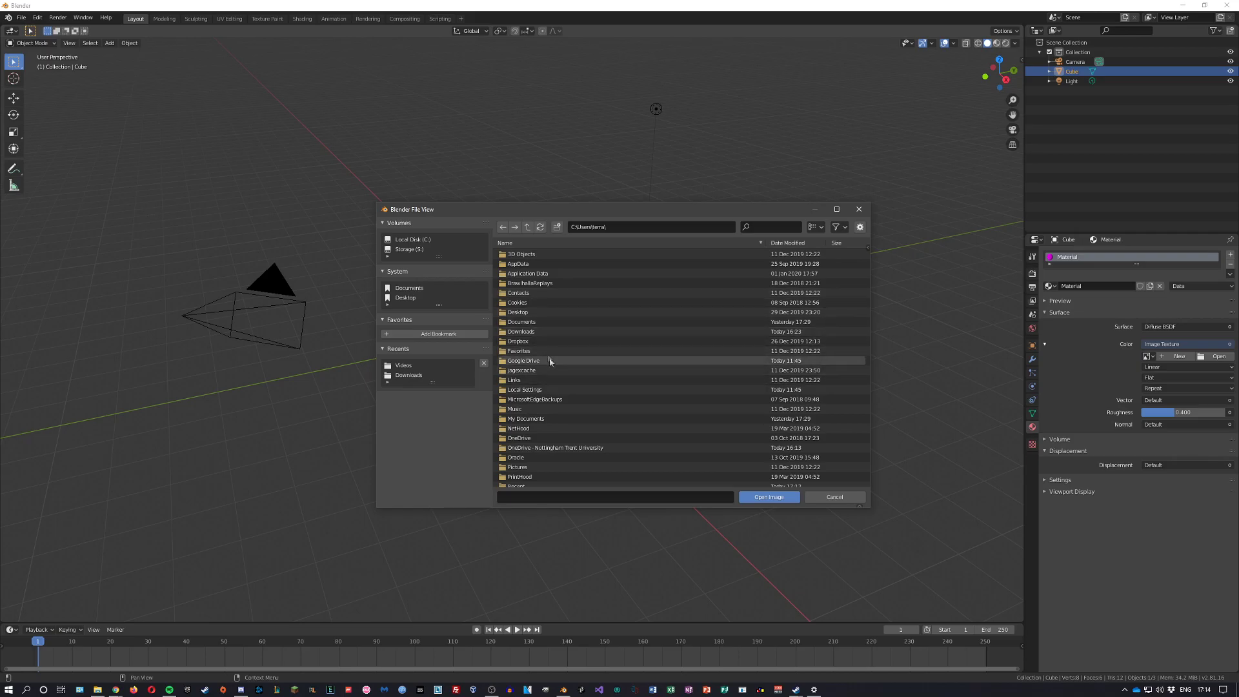
double_click(521, 331)
left_click(535, 254)
left_click(787, 496)
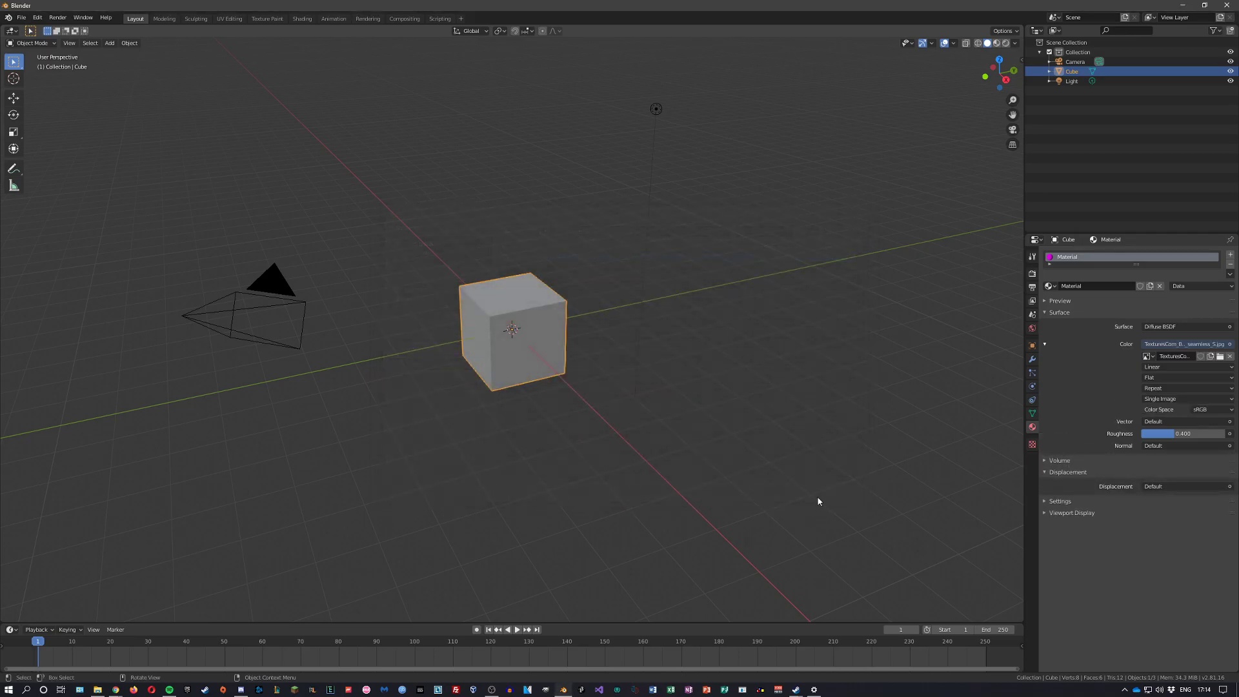
Inspect the bark-textured cube in Material Preview, then switch to the UV Editing workspace.
left_click(997, 45)
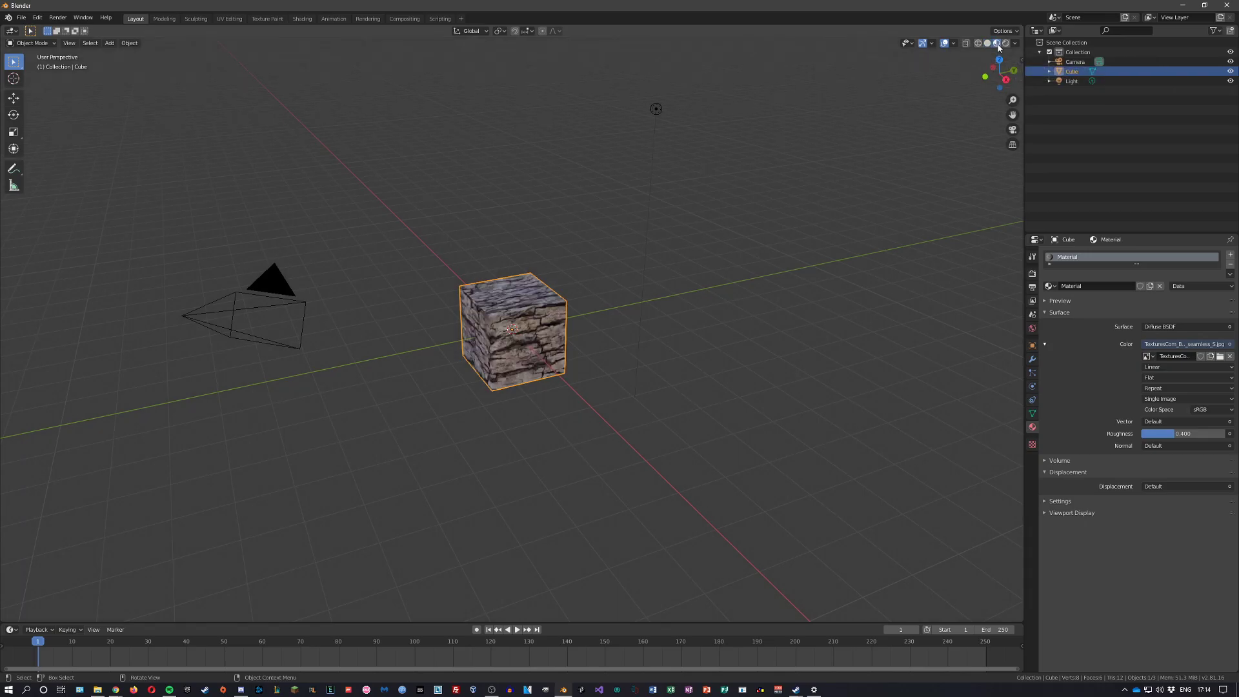
scroll(615, 331, "up", 6)
scroll(615, 331, "down", 6)
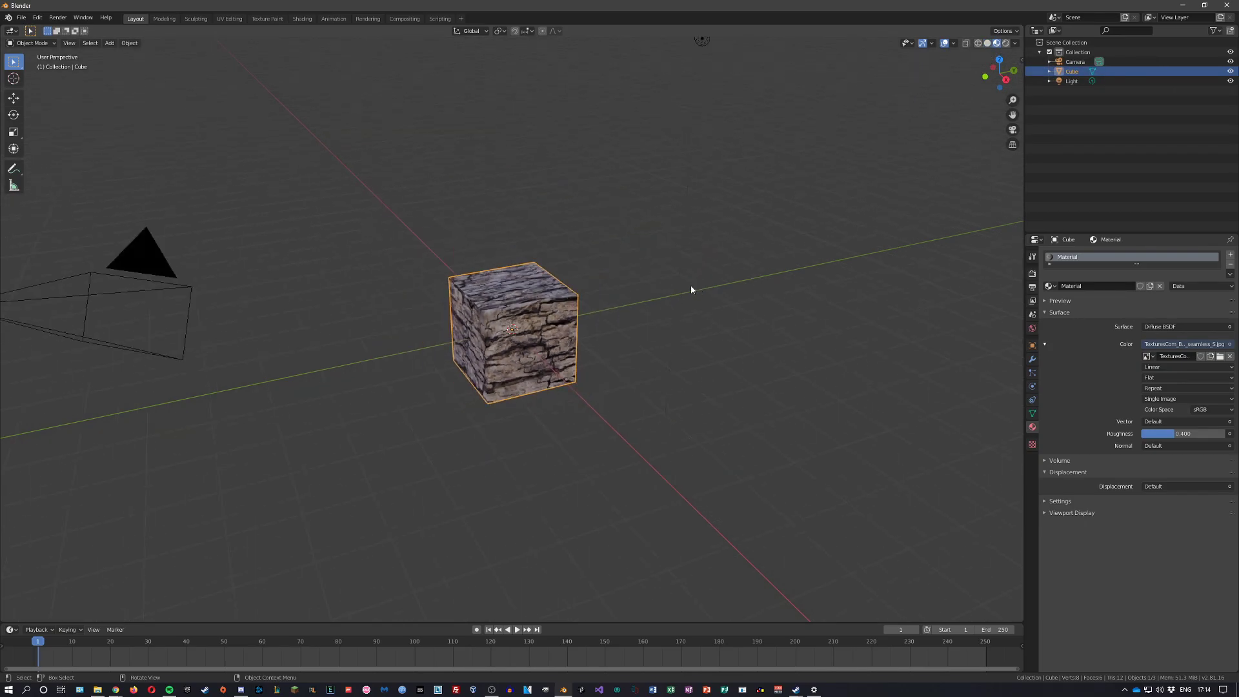
scroll(688, 285, "up", 1)
mouse_move(647, 258)
middle_mouse_down()
mouse_move(667, 276)
mouse_move(654, 270)
middle_mouse_up()
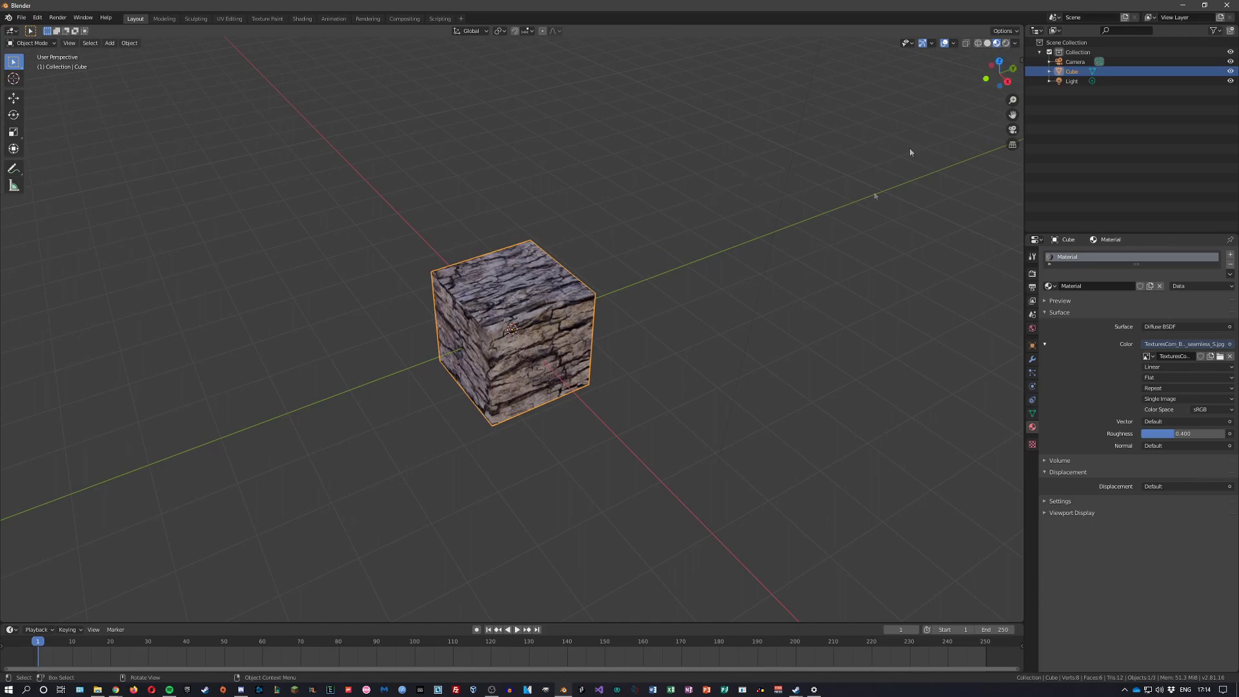
mouse_move(699, 344)
middle_mouse_down()
mouse_move(572, 319)
mouse_move(704, 329)
middle_mouse_up()
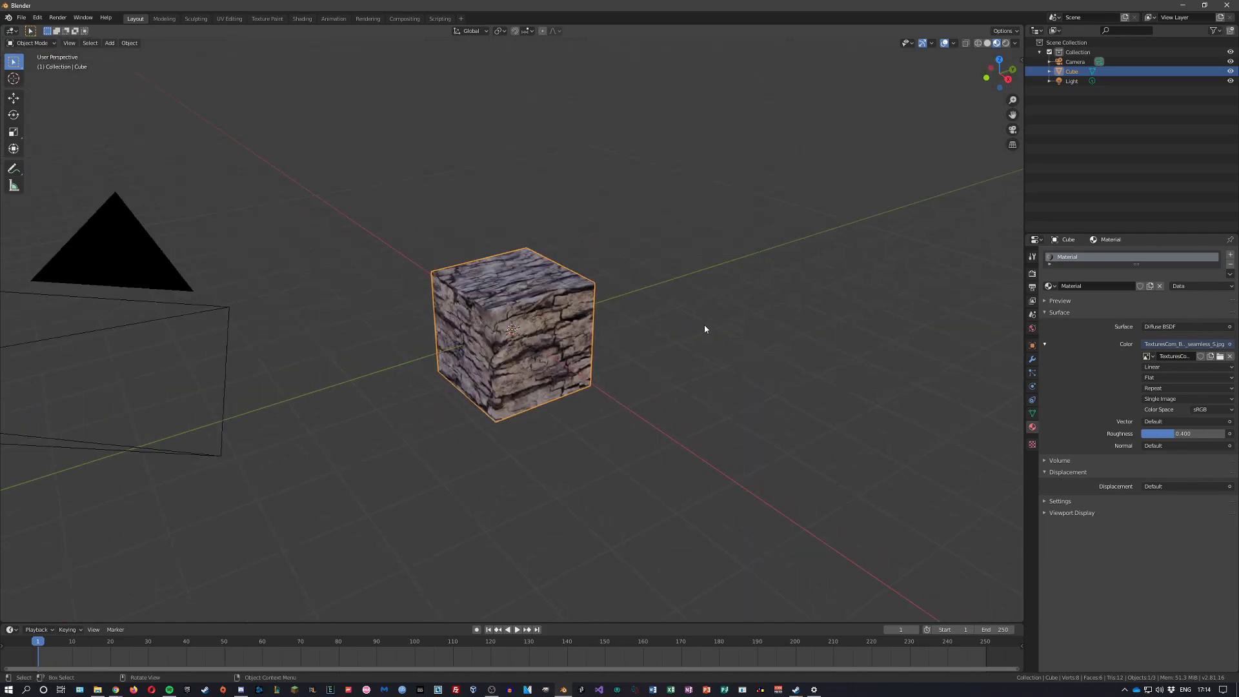
left_click(229, 18)
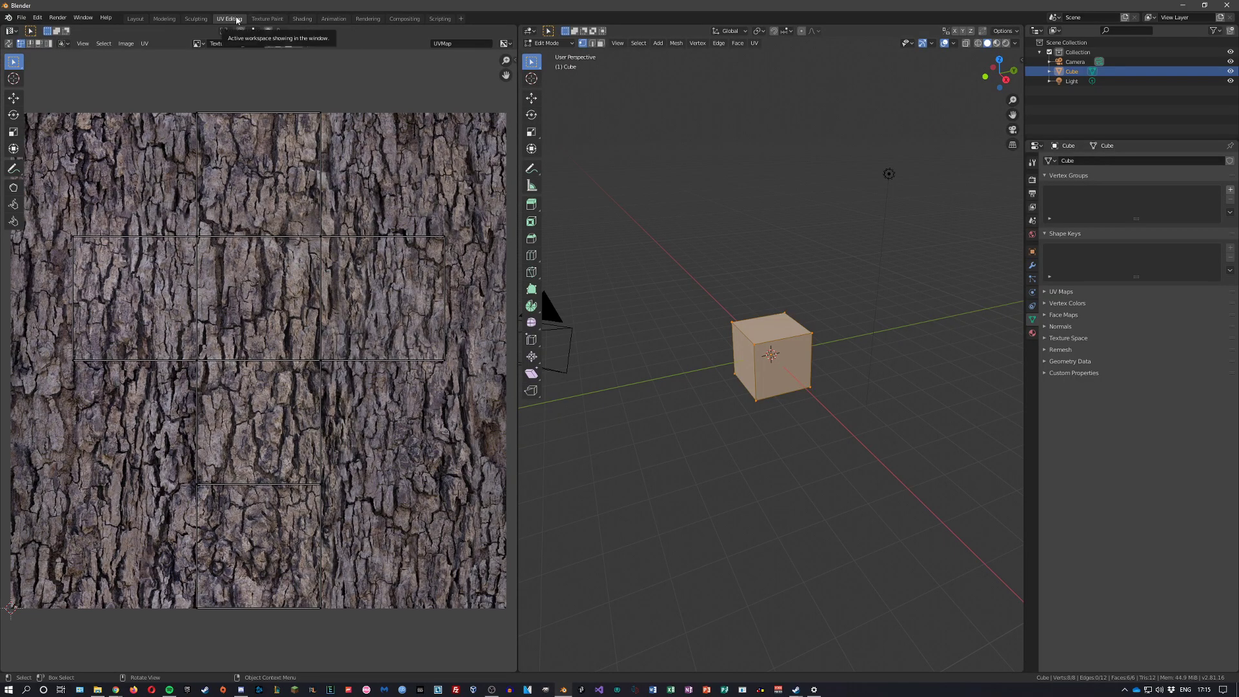
Unwrap the cube's faces onto the bark image with U > Unwrap.
key("u")
left_click(722, 351)
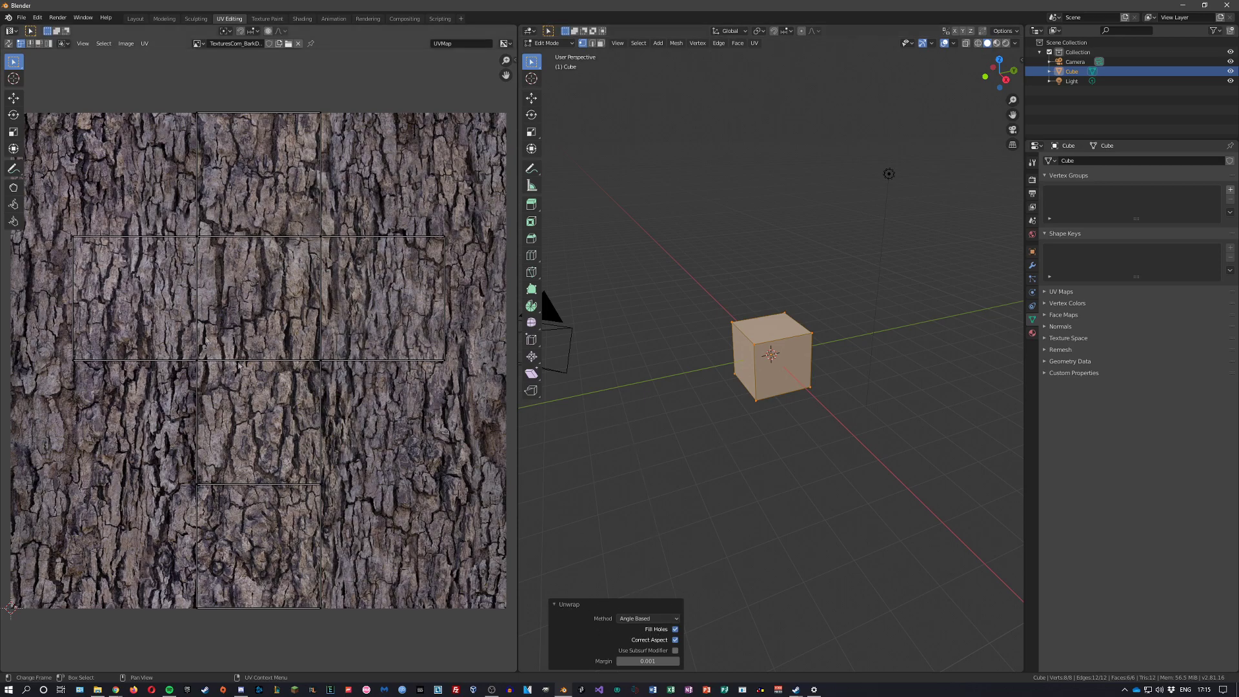
left_click(277, 276)
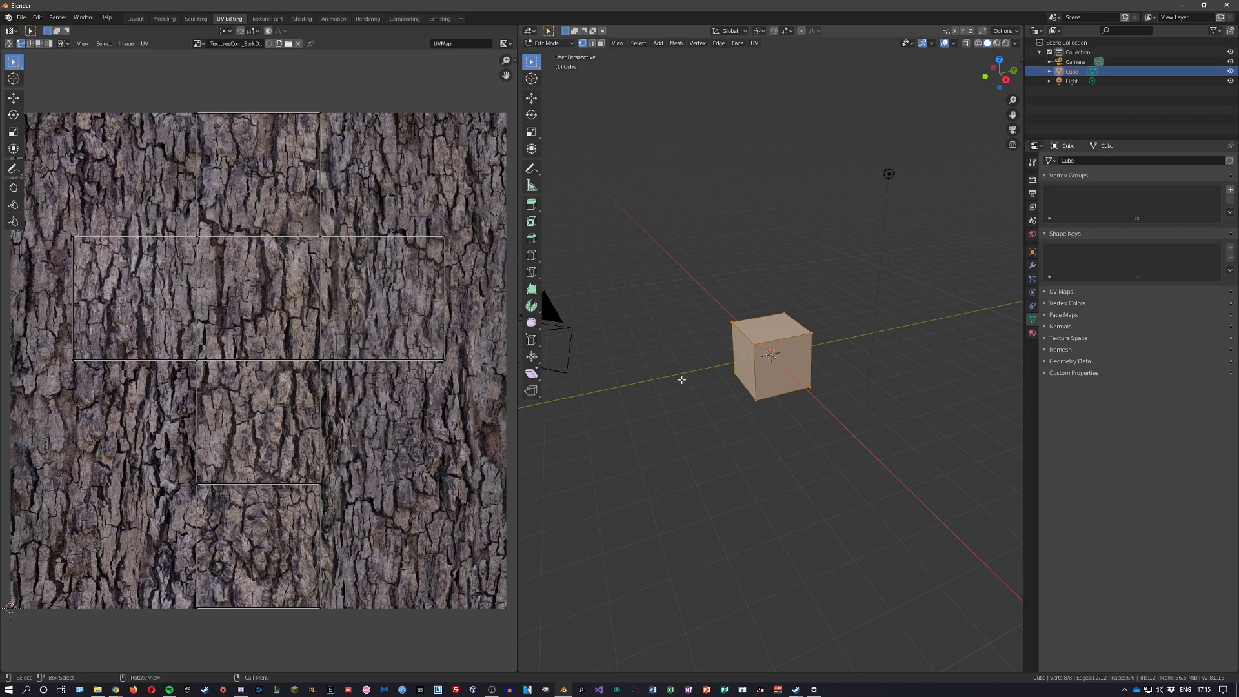
In Material Preview, view the cube from the right to re-project its UVs from view.
left_click(996, 44)
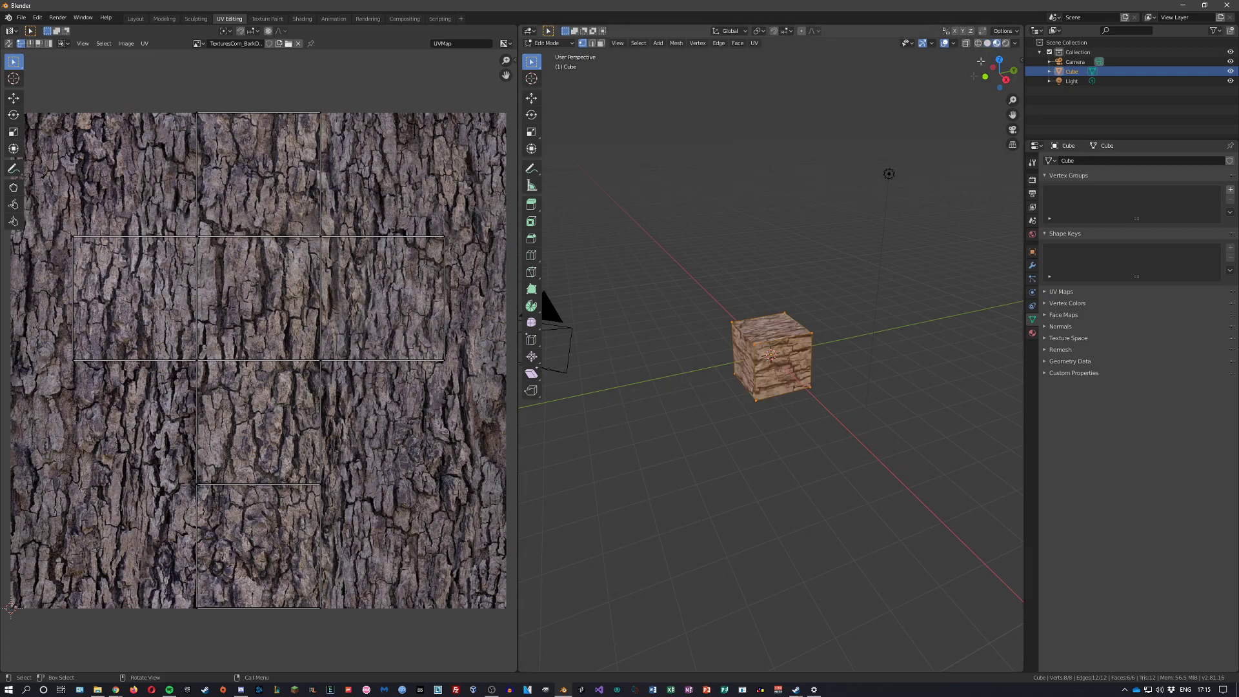
scroll(835, 386, "up", 5)
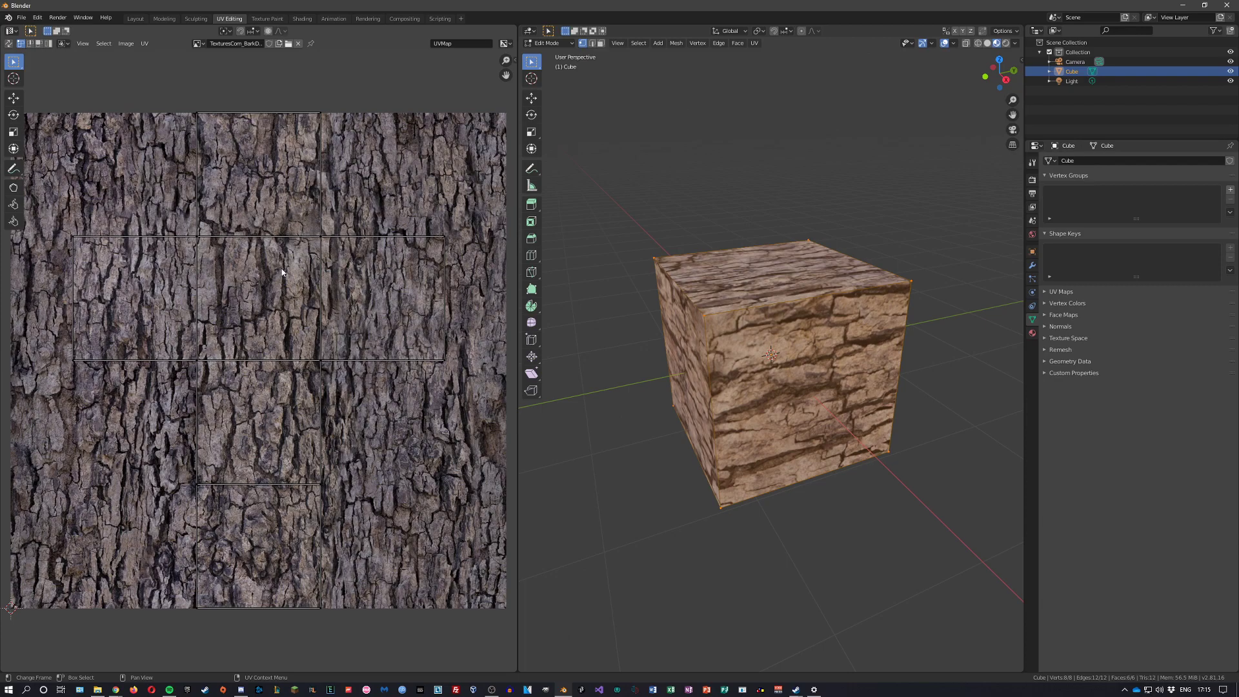
key("a")
key("s")
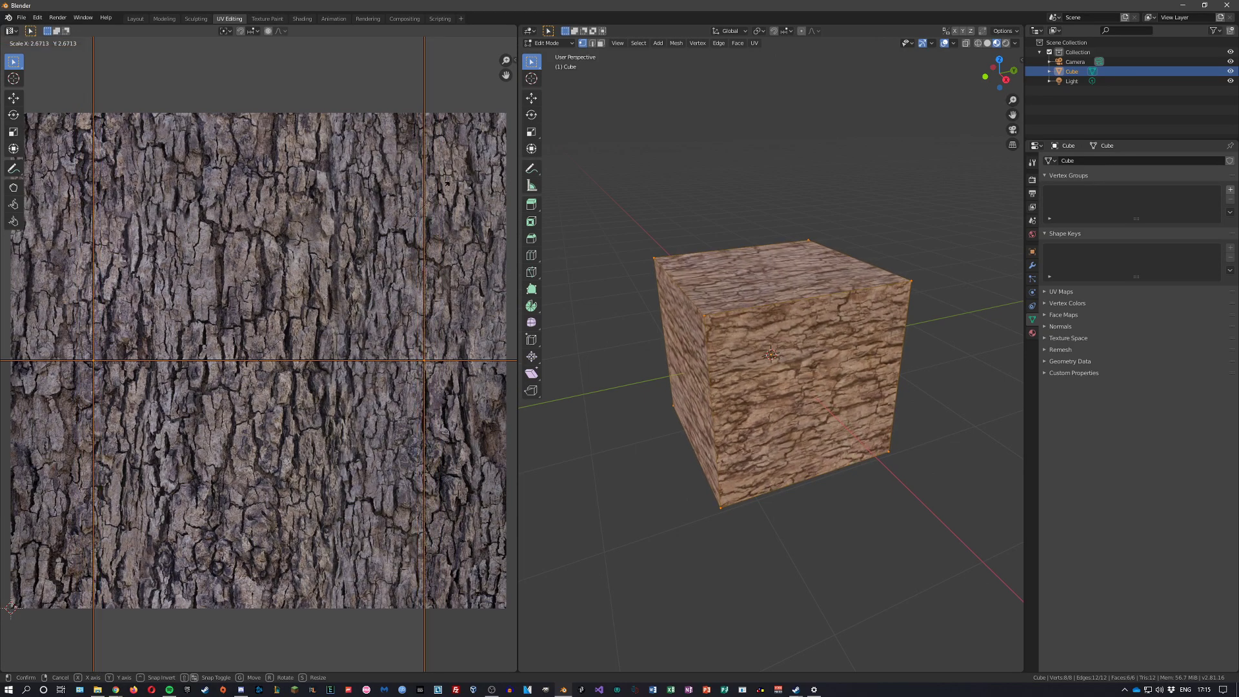
key("Escape")
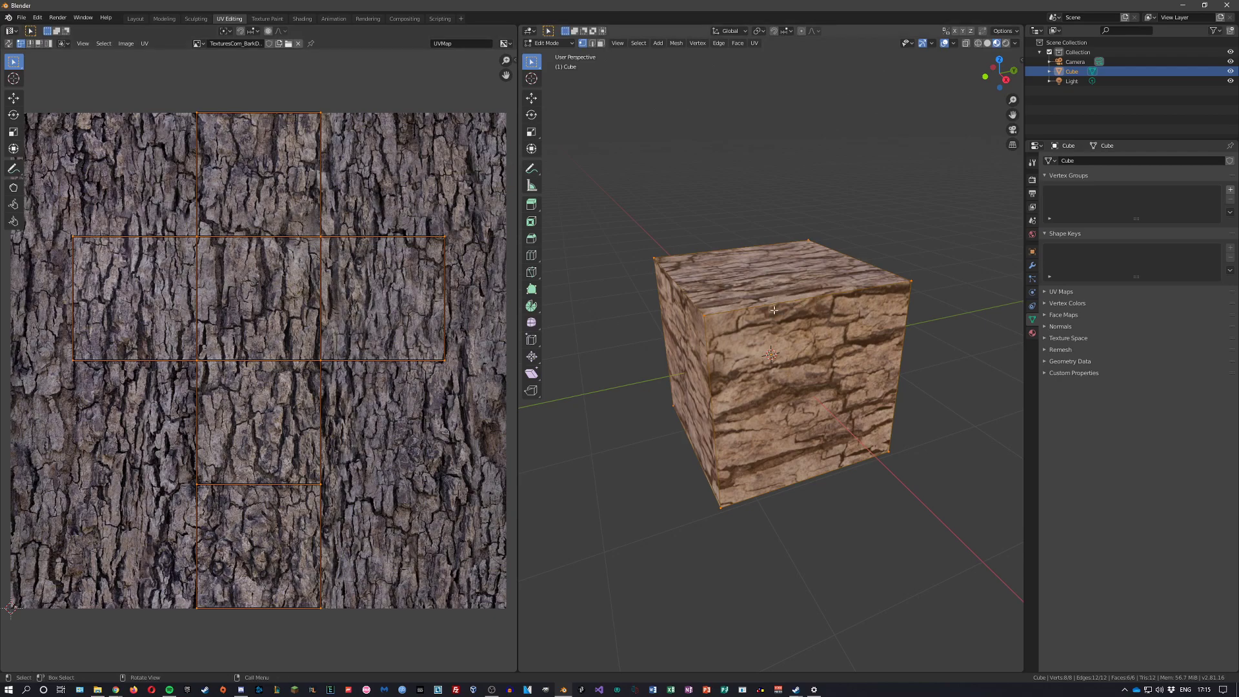
key("KP_3")
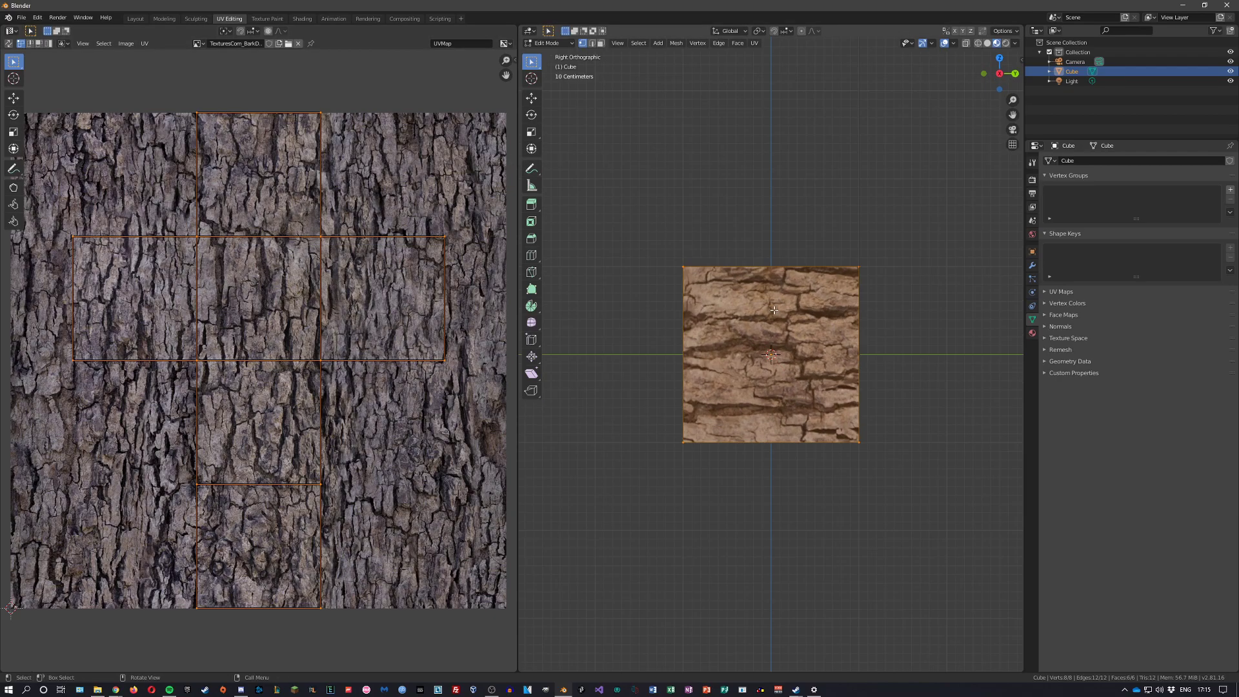
key("u")
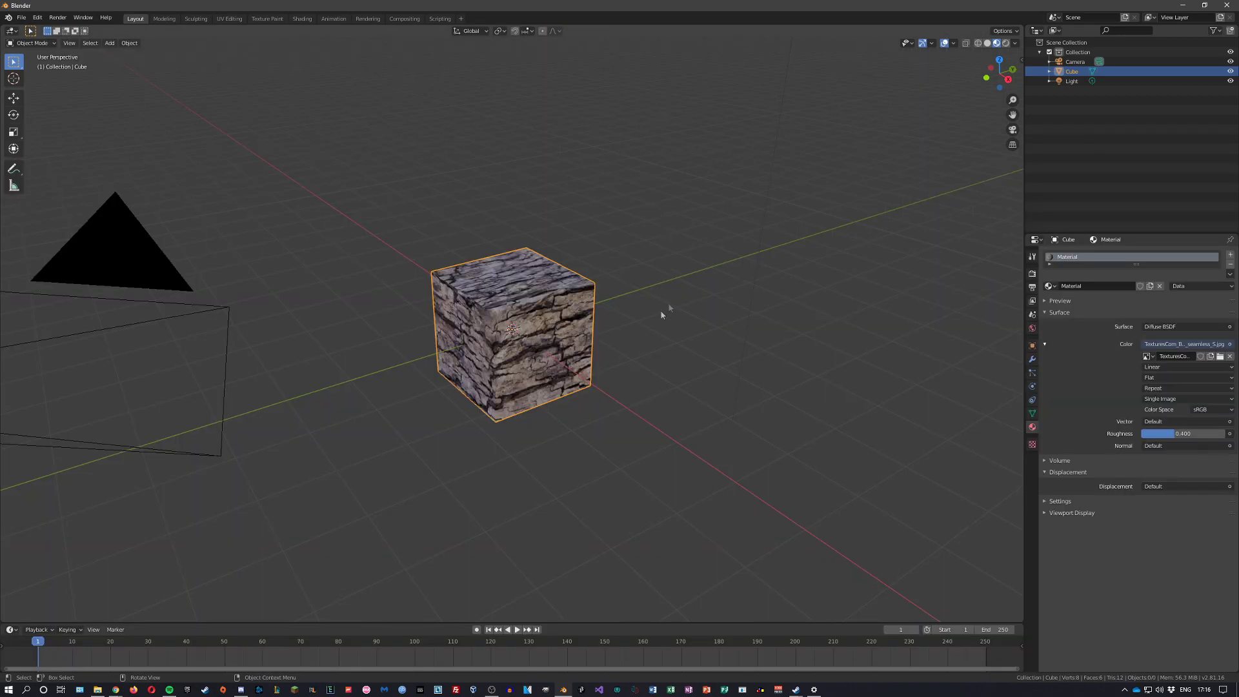
Orbit around the textured cube and switch to the Shading workspace.
scroll(668, 302, "up", 4)
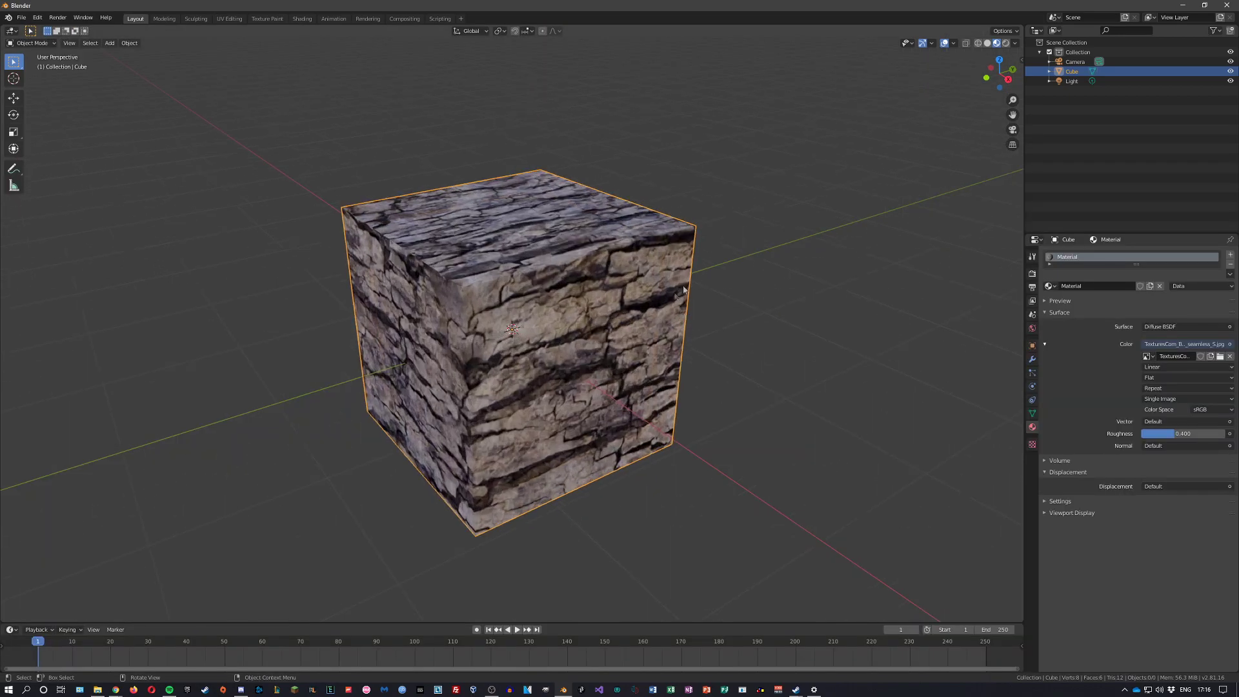
middle_click_drag(668, 302, 711, 237)
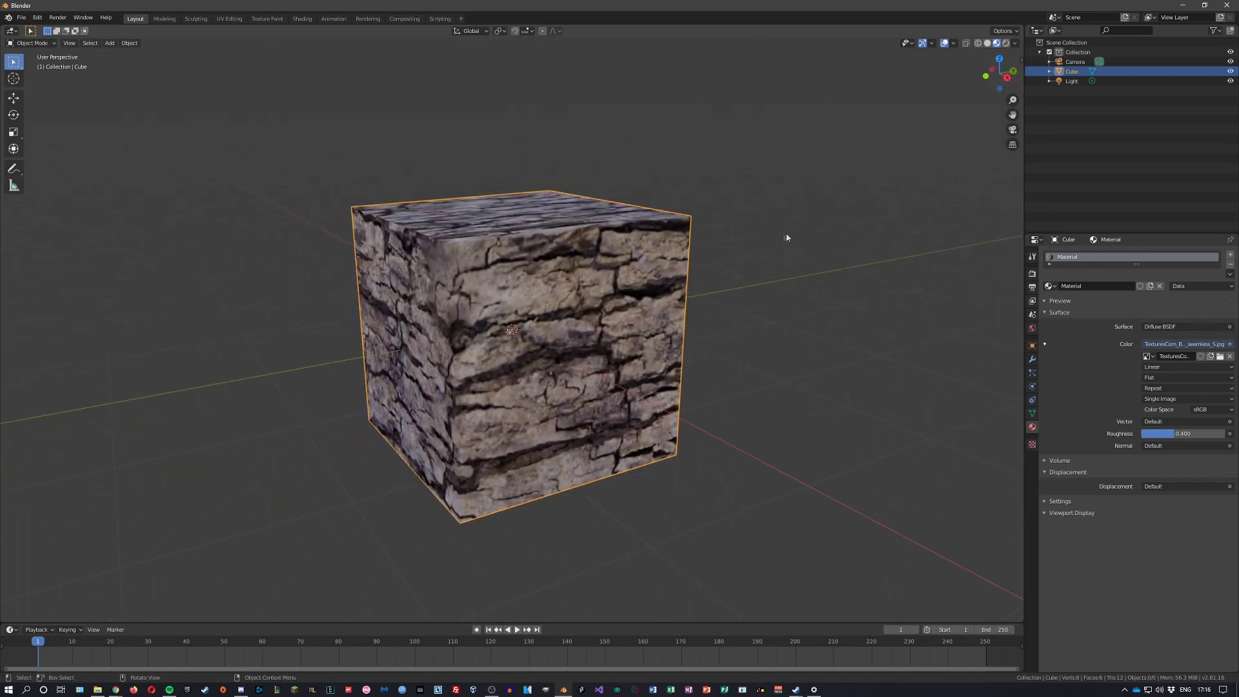
middle_click_drag(789, 235, 729, 247)
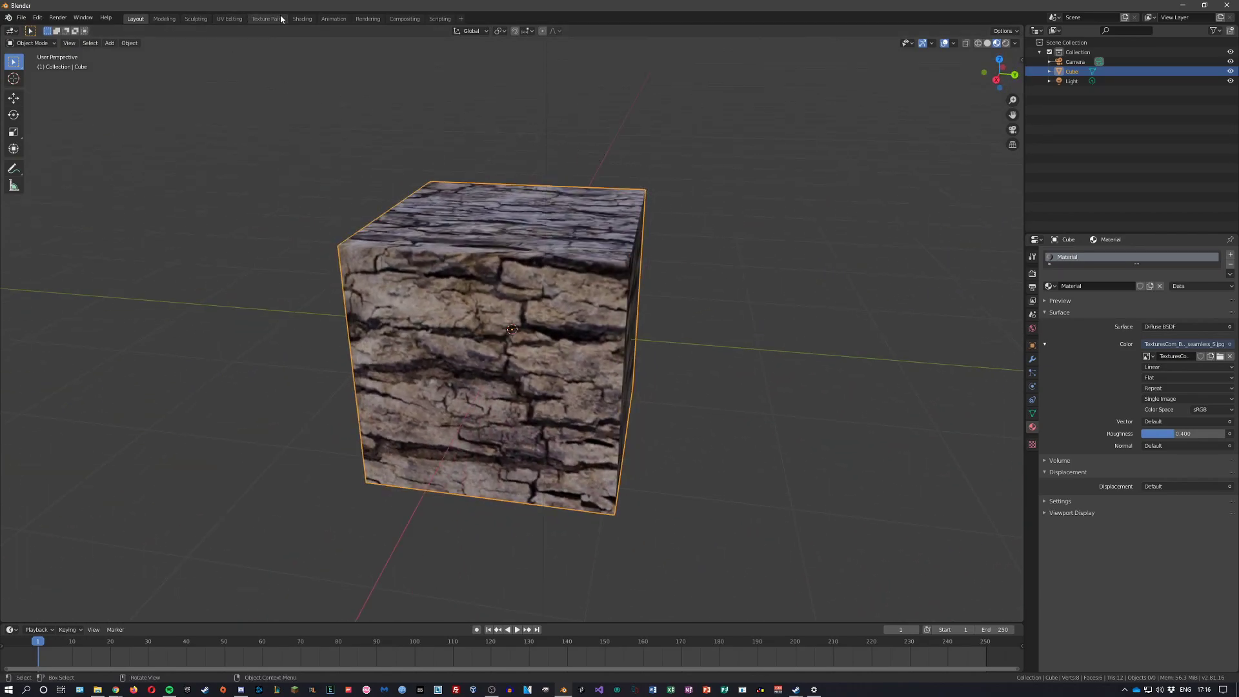
left_click(303, 19)
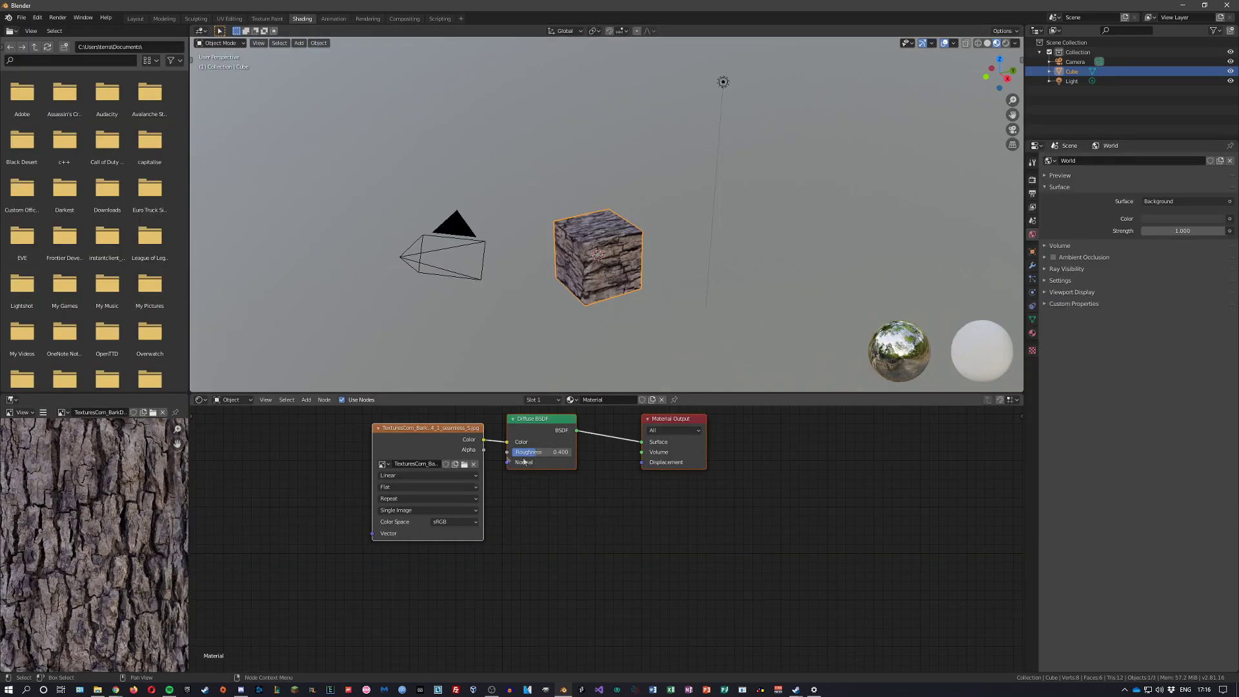
Spread the Image Texture, Diffuse BSDF and Material Output nodes apart in the Shader Editor.
middle_click_drag(612, 520, 585, 531)
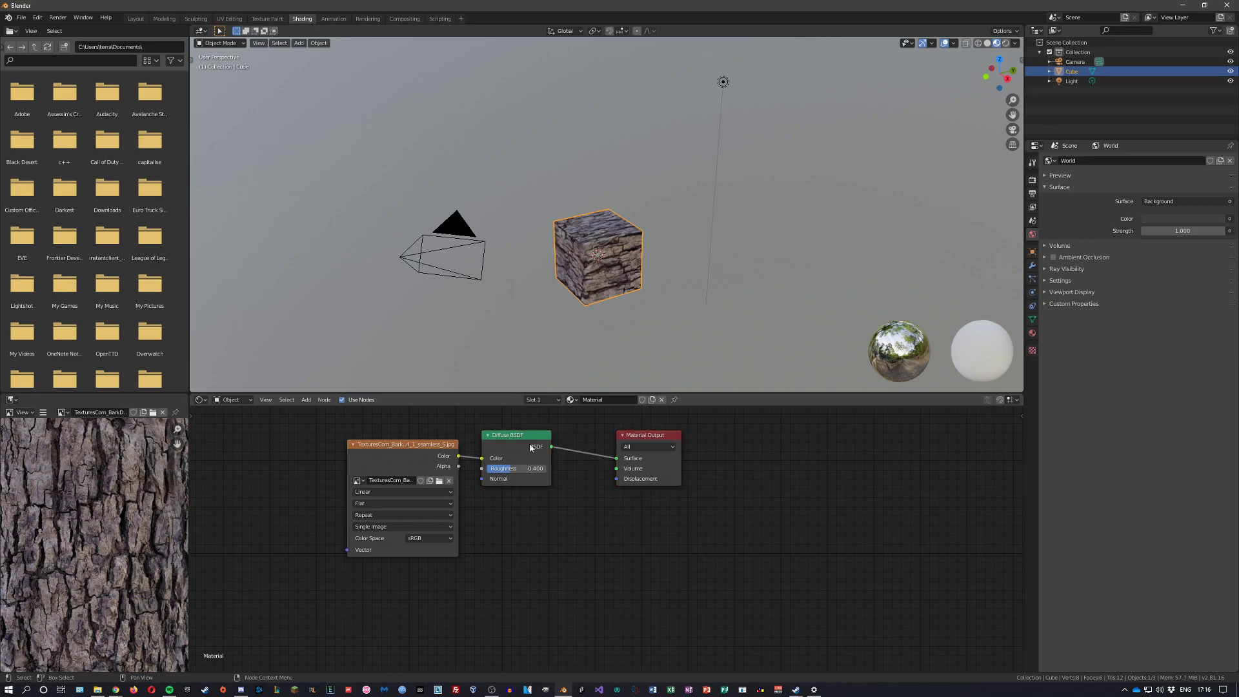
left_click(571, 399)
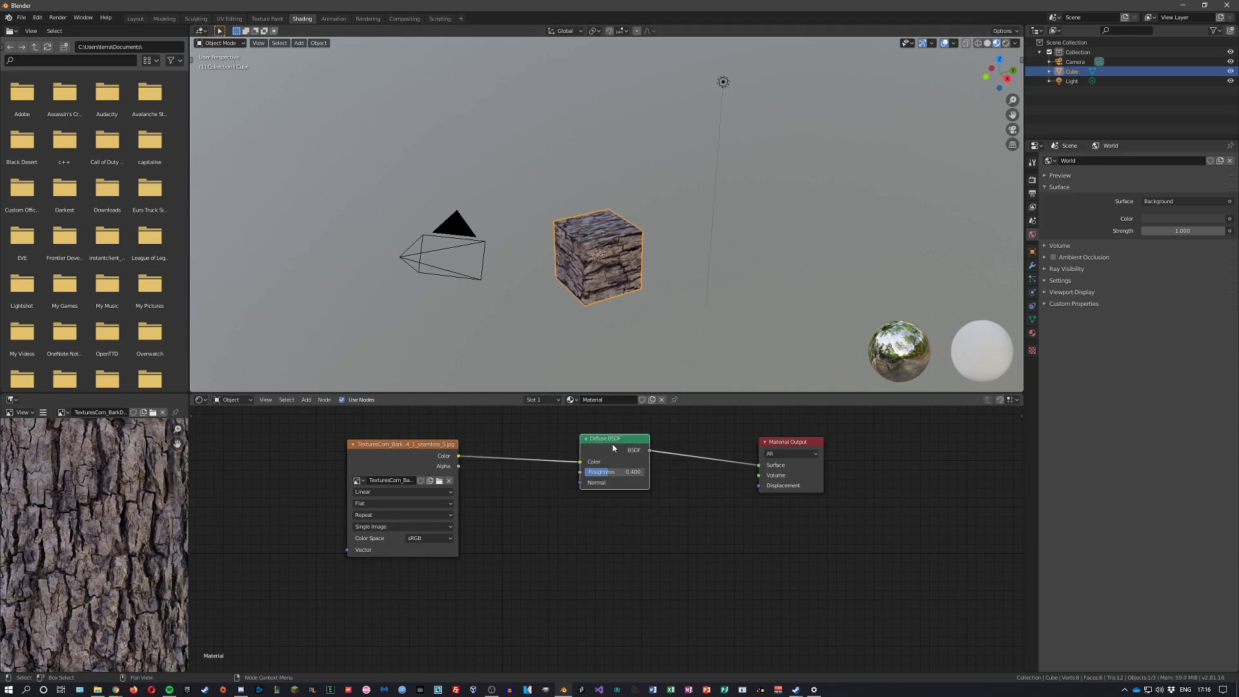
left_click_drag(599, 439, 572, 446)
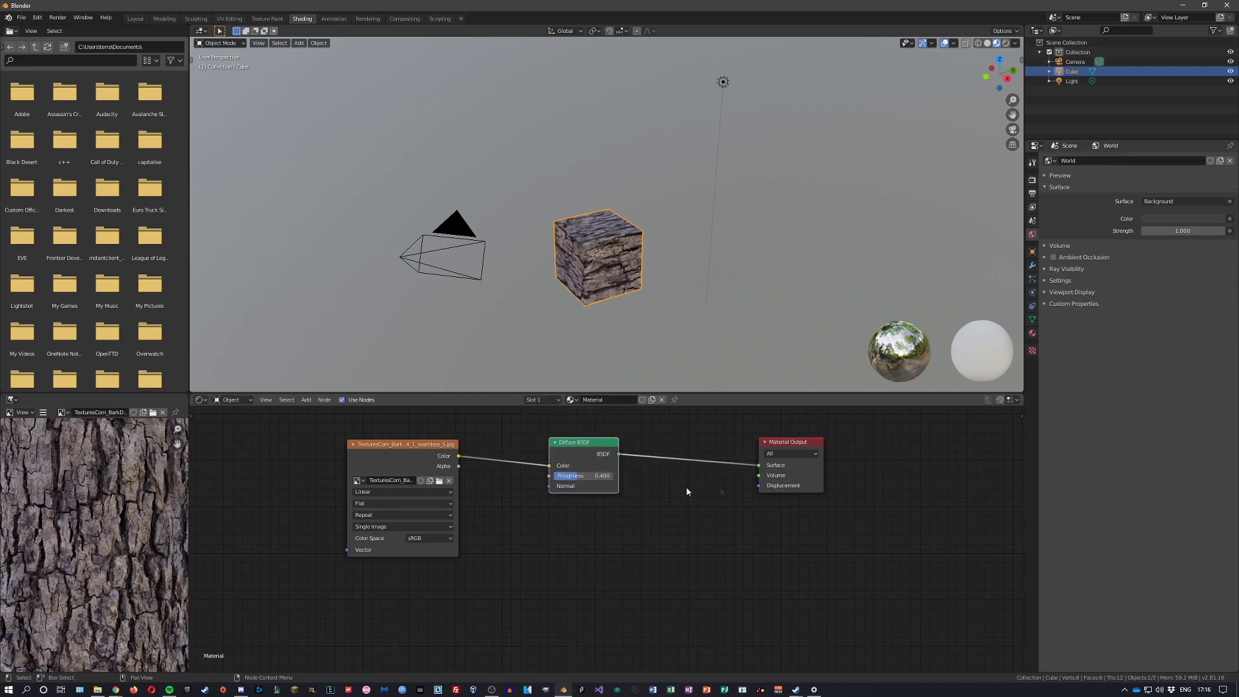
left_click(375, 453)
left_click_drag(388, 451, 340, 436)
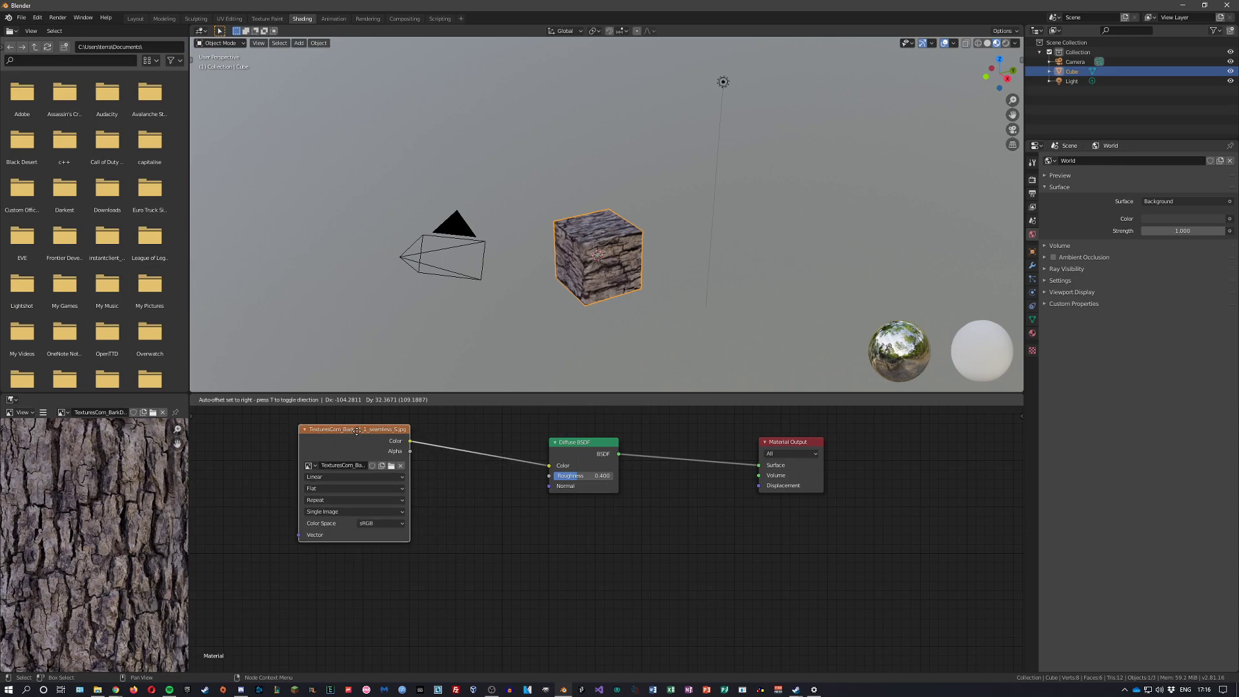
left_click_drag(570, 455, 542, 443)
left_click_drag(806, 444, 740, 438)
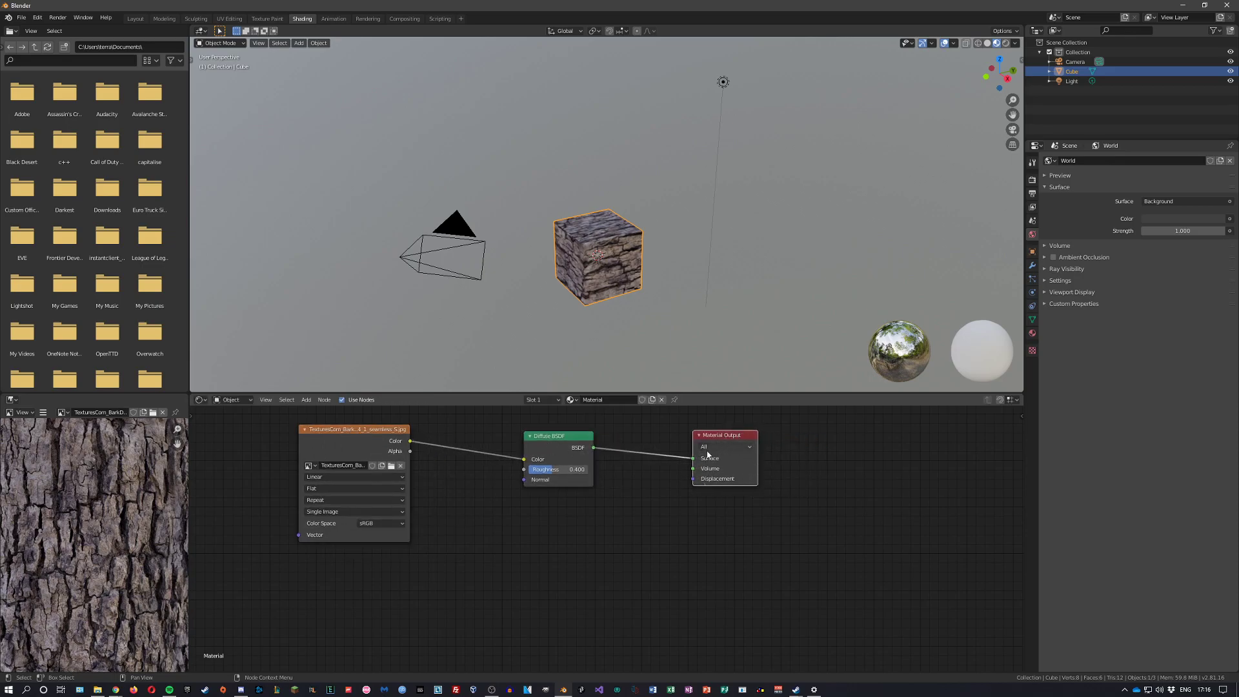
left_click_drag(541, 440, 547, 447)
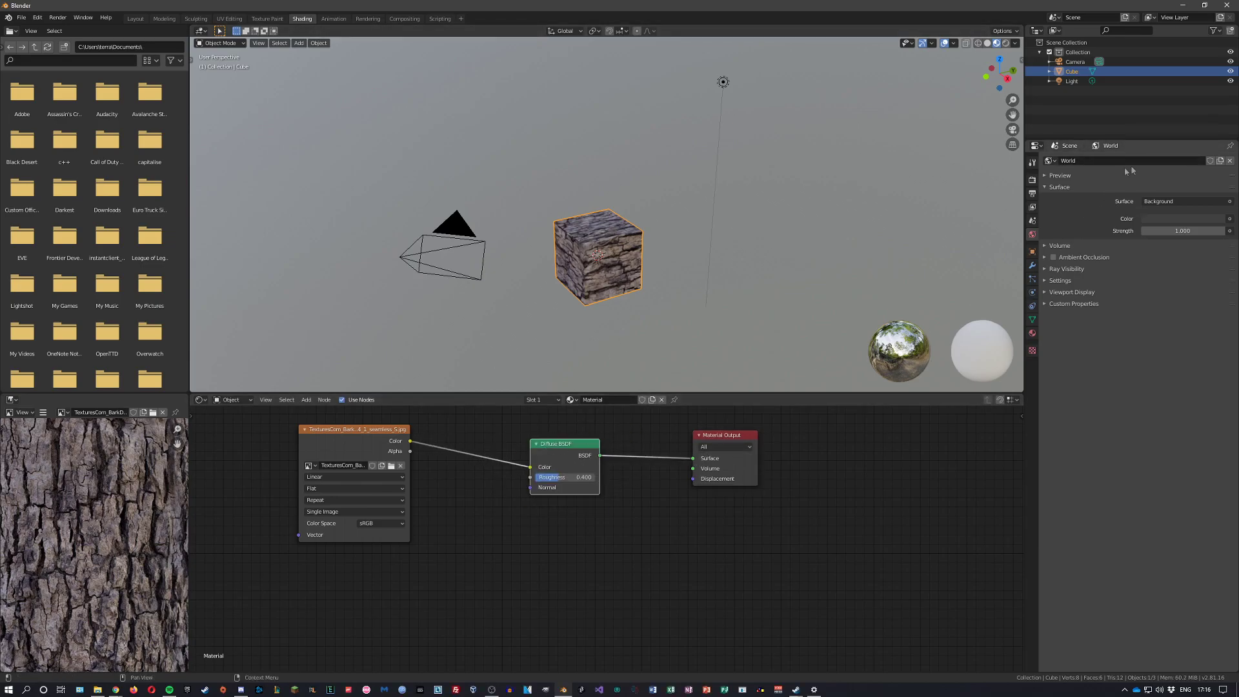
Show the cube's Material tab and fine-tune the Diffuse BSDF and texture node positions.
left_click(1032, 251)
left_click(1032, 333)
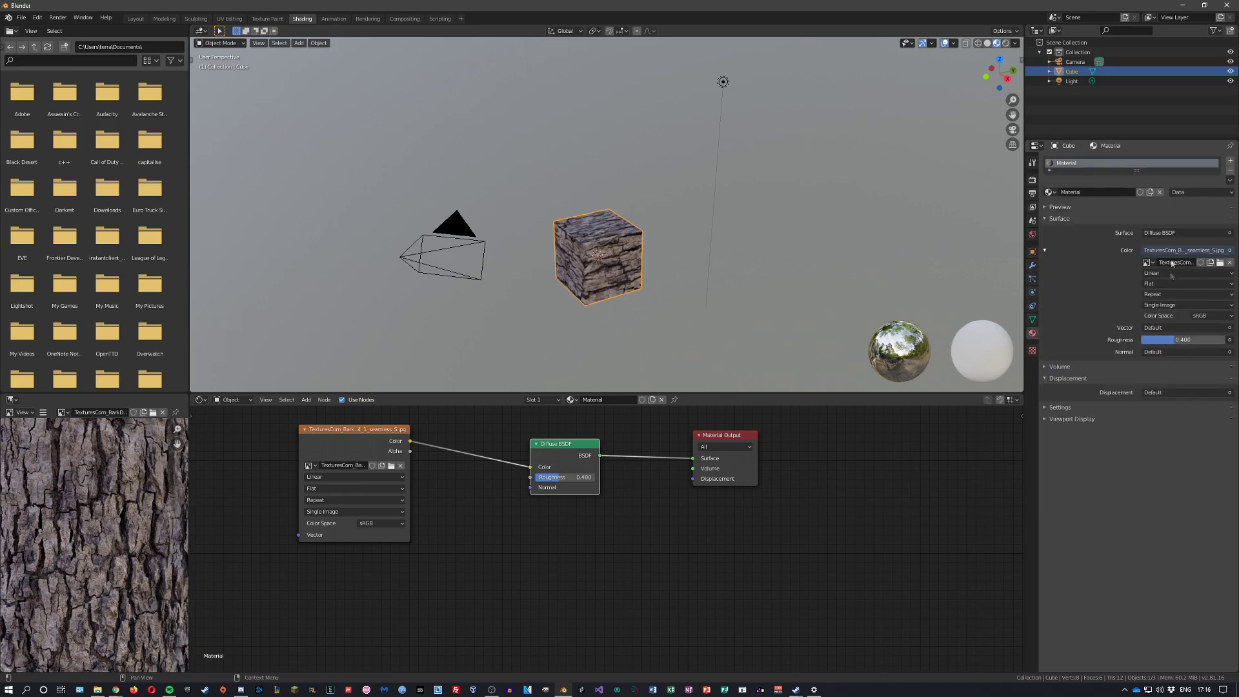
left_click_drag(576, 452, 559, 438)
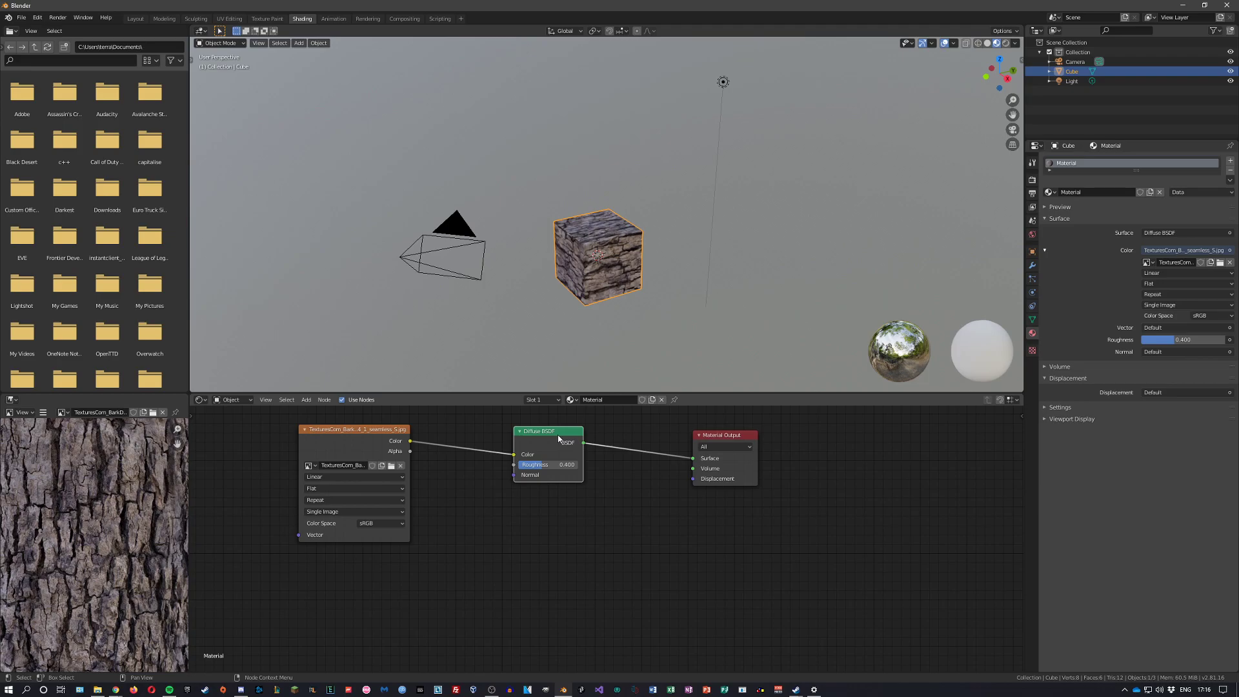
left_click_drag(334, 435, 319, 429)
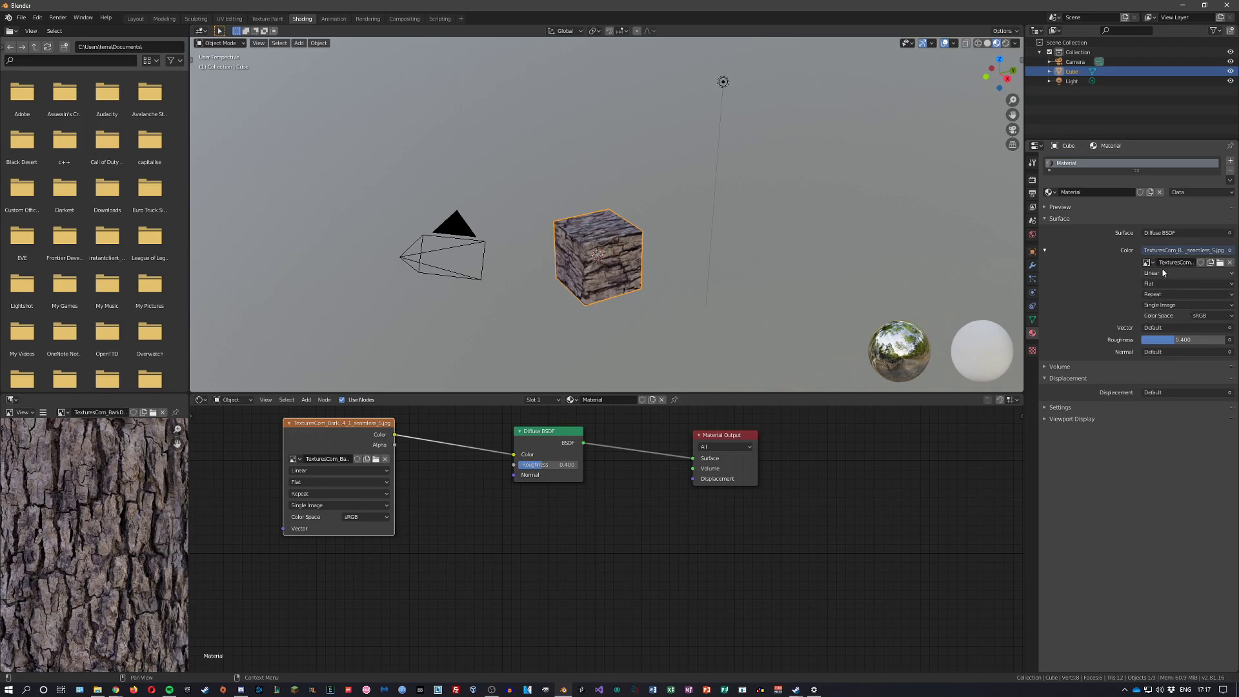
Add a Bump node via search and place it between the texture and the shader.
left_click(504, 514)
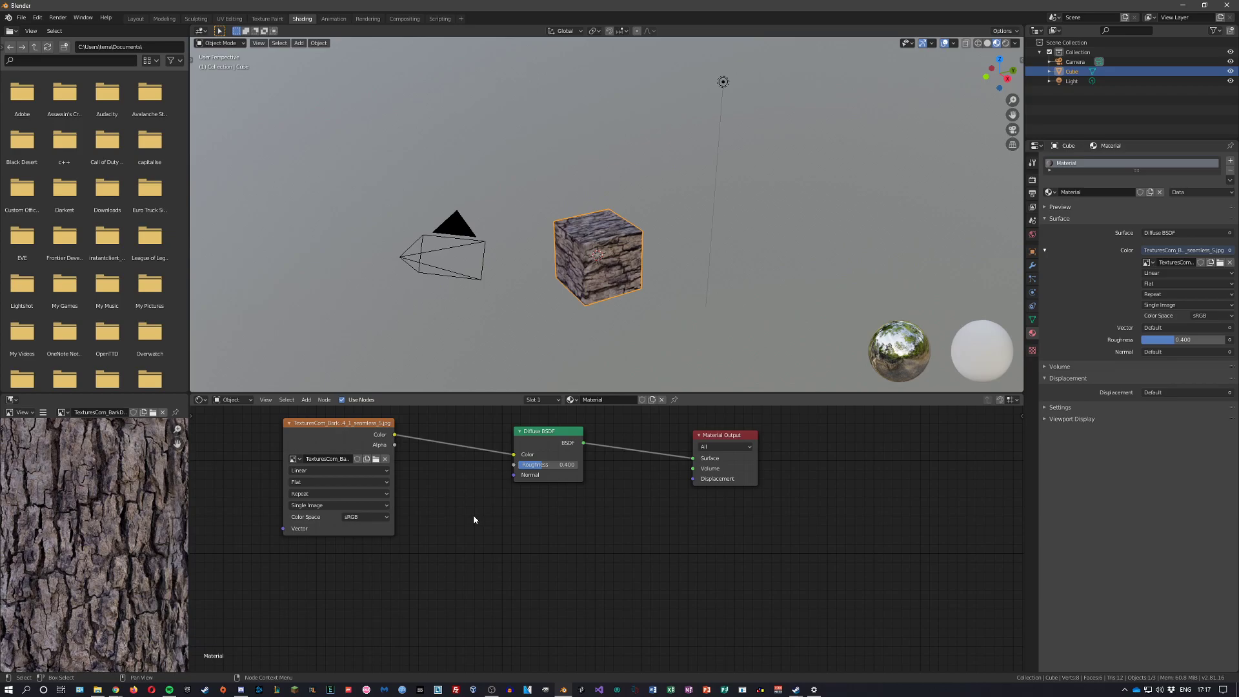
key("shift+a")
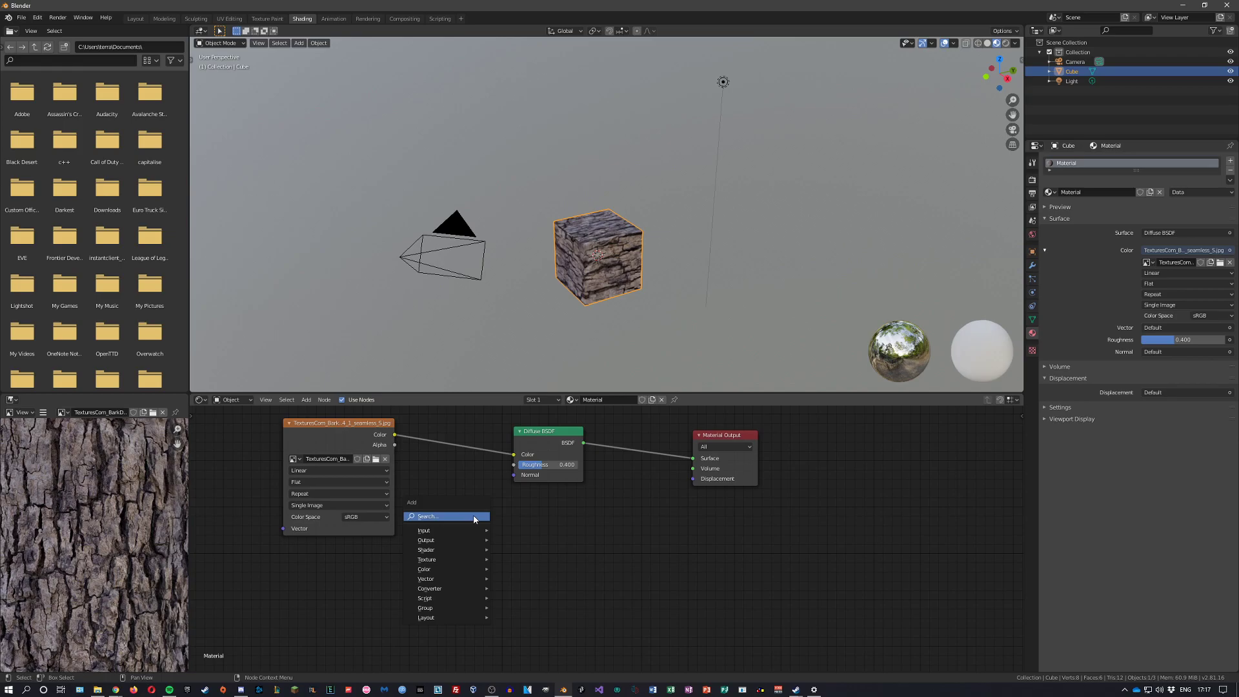
left_click(306, 399)
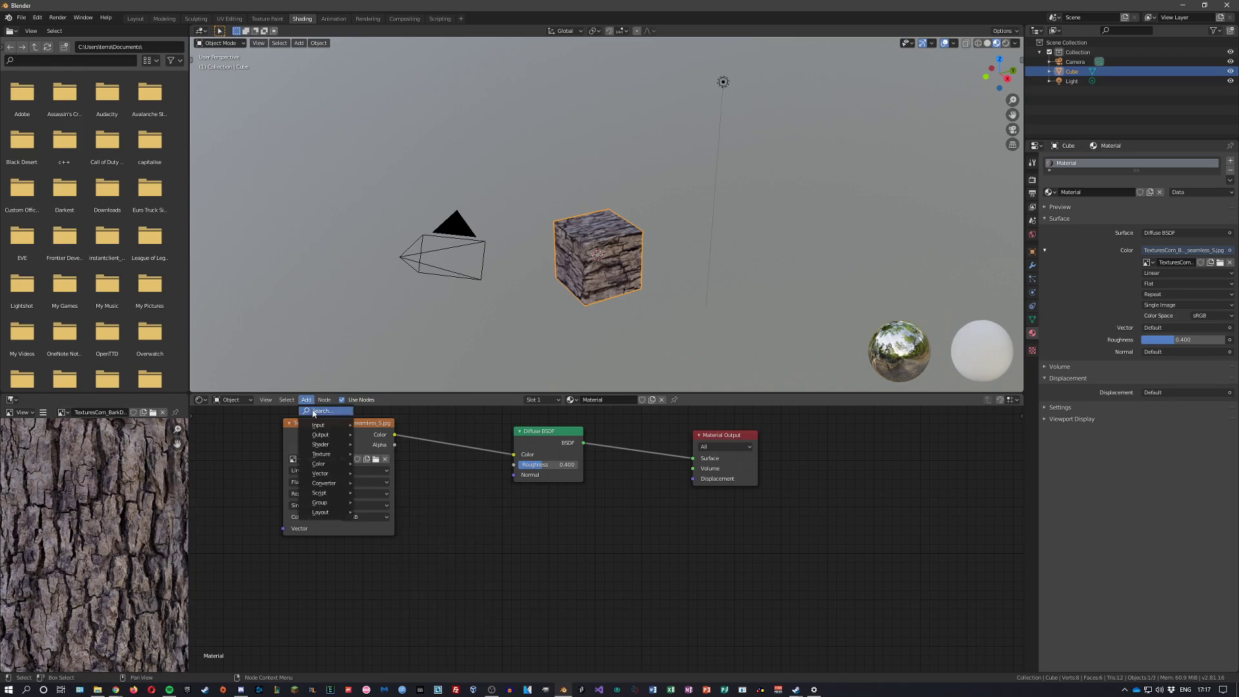
left_click(320, 410)
type("bump")
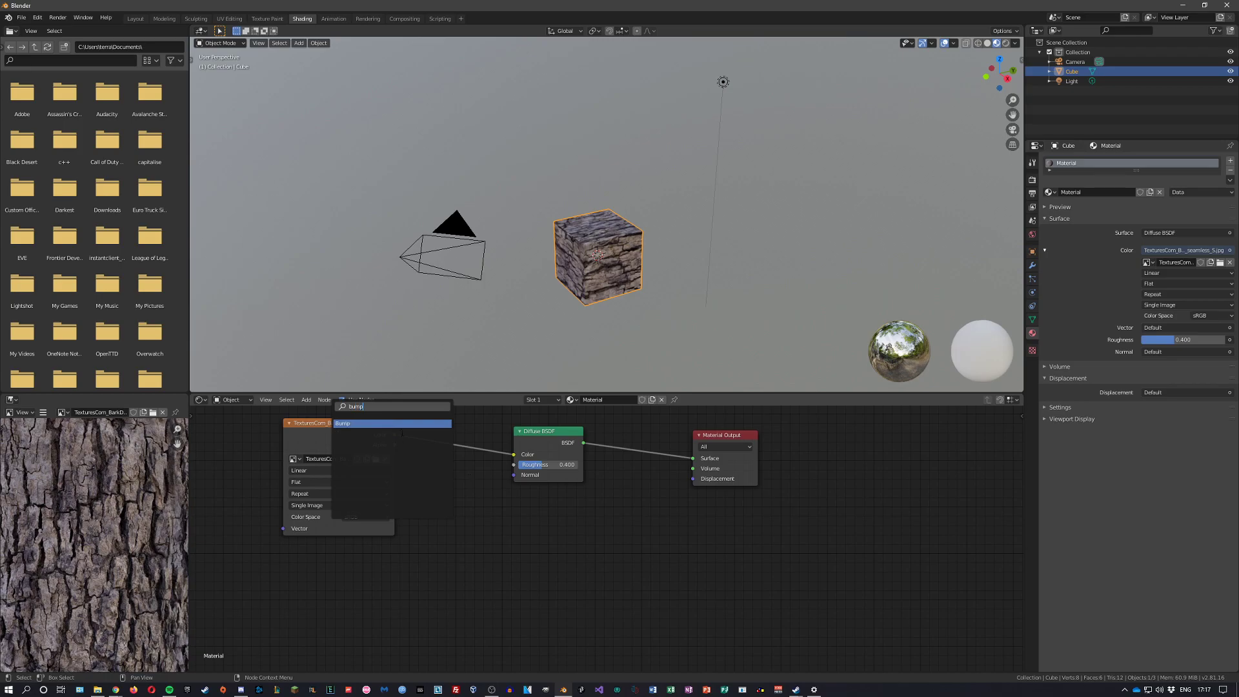
key("Return")
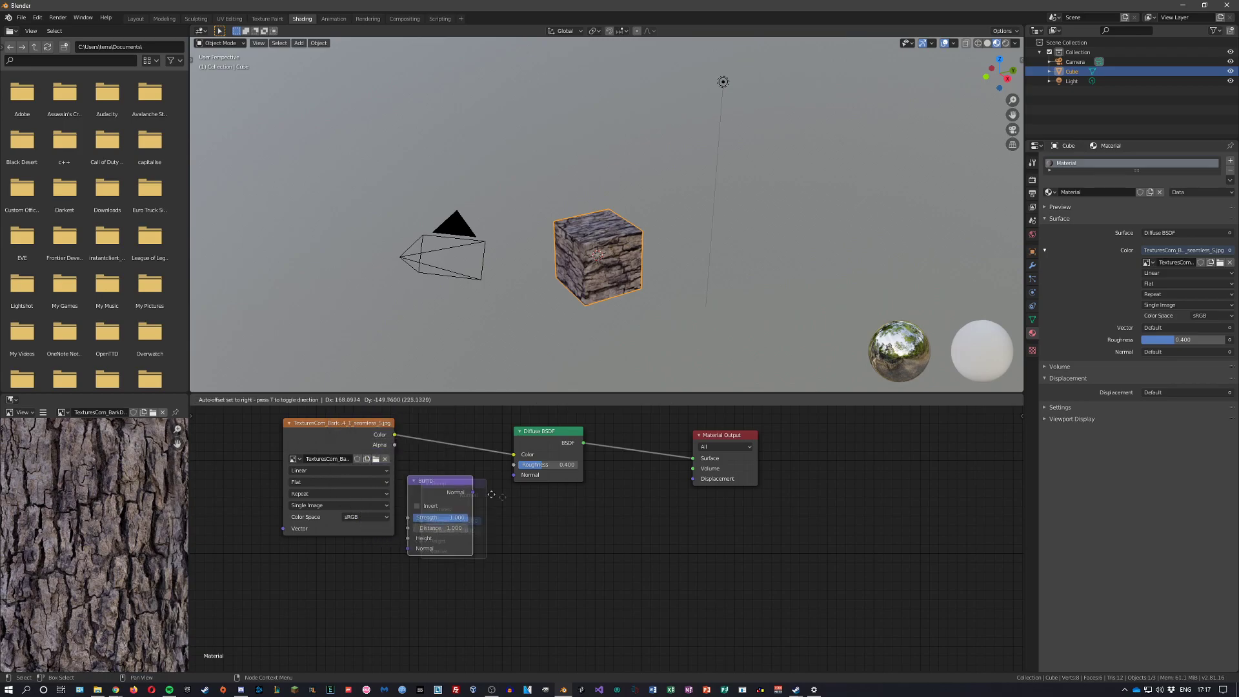
left_click(533, 530)
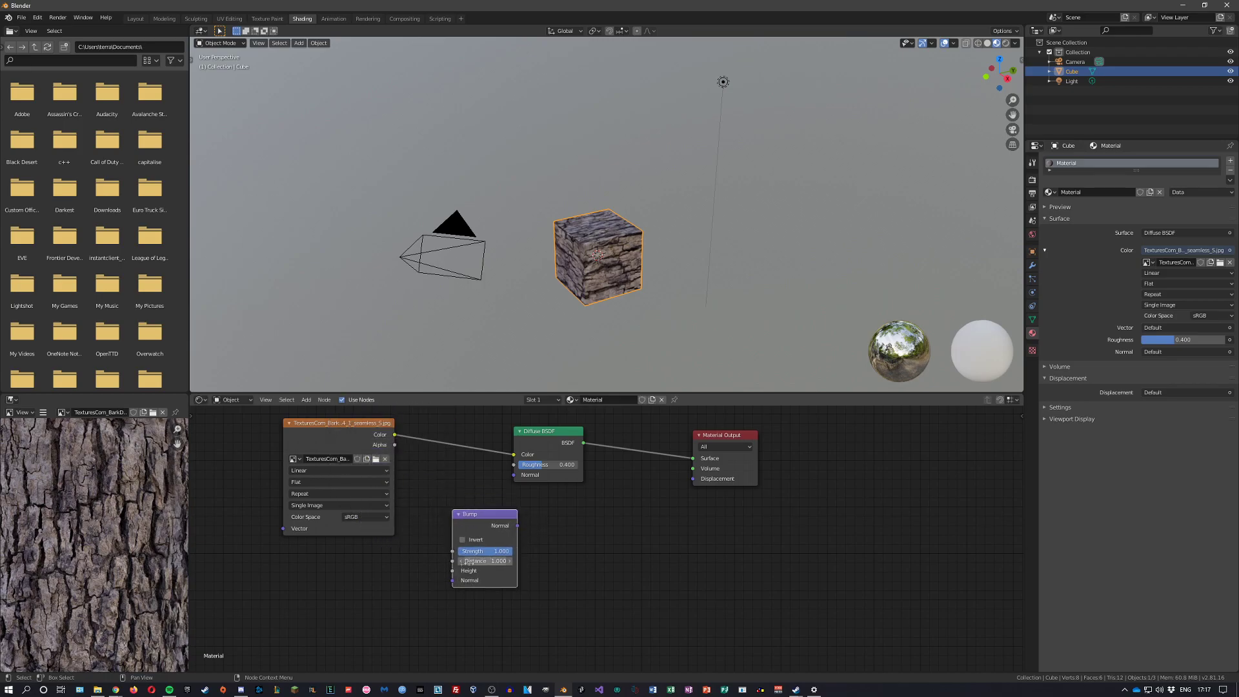
left_click_drag(473, 528, 443, 521)
Link texture Color to Bump Height and Bump Normal to Diffuse Normal, and restore texture Color to Diffuse Color.
left_click_drag(423, 564, 363, 438)
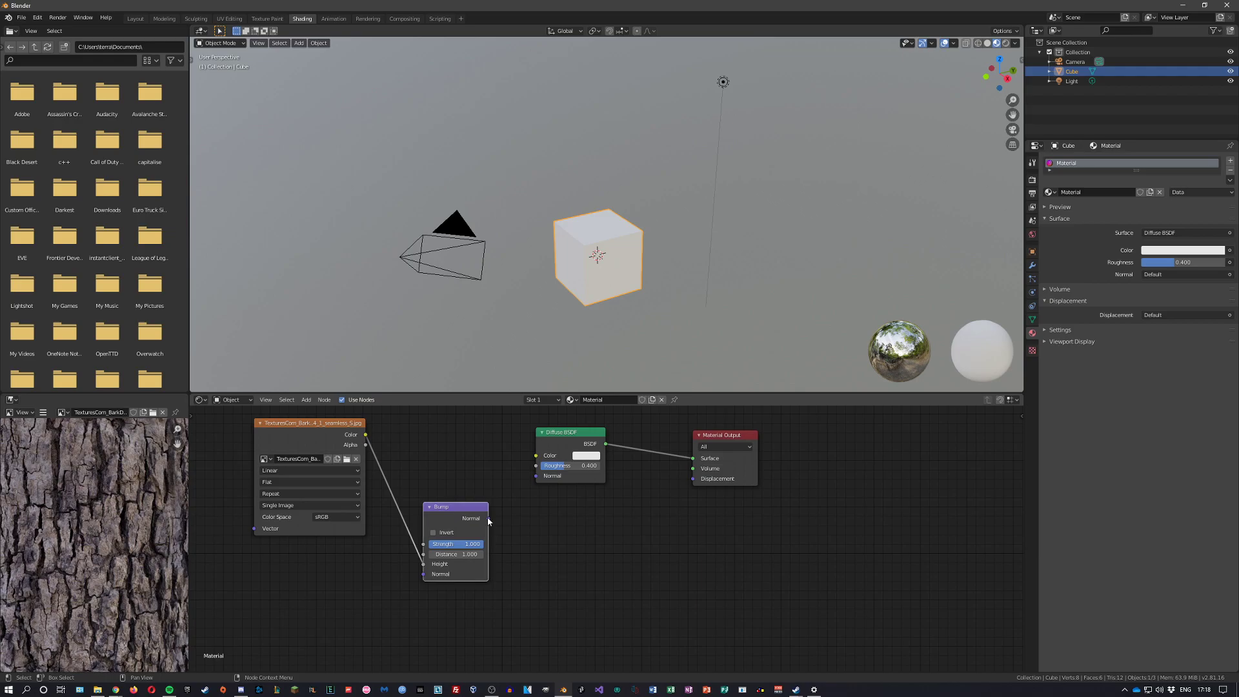
left_click_drag(486, 517, 536, 476)
left_click_drag(366, 437, 536, 455)
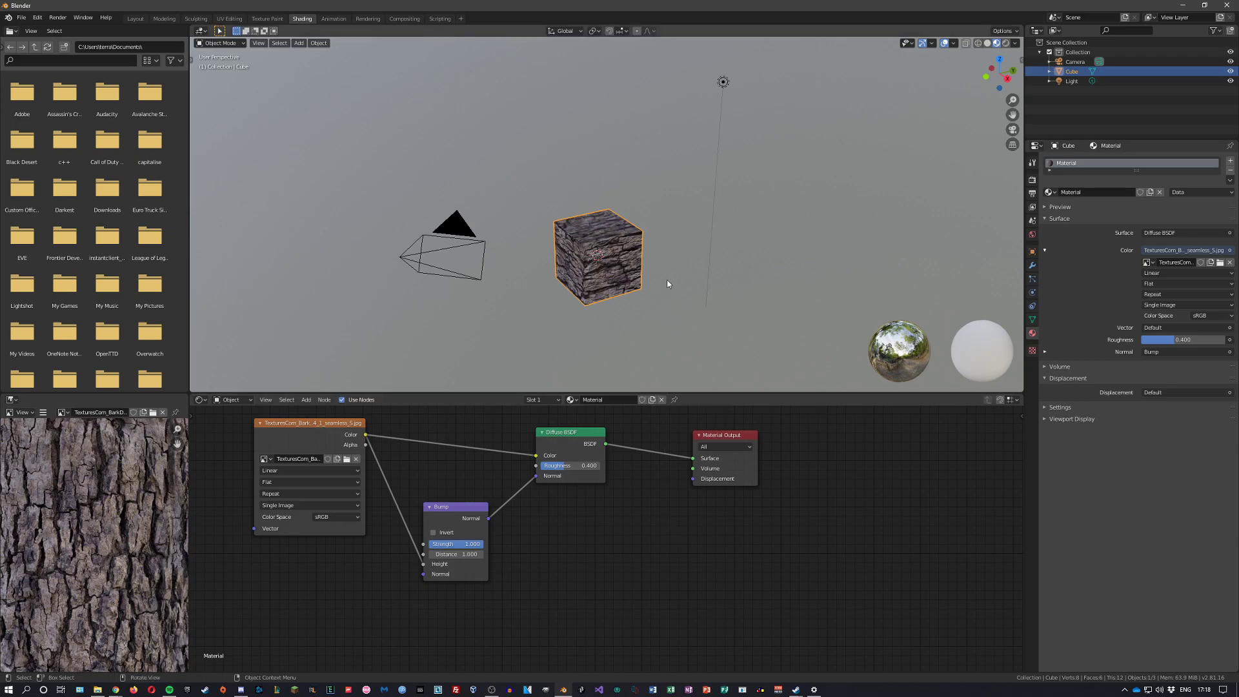
Switch the viewport to Rendered shading and orbit closer to the cube.
scroll(654, 264, "up", 4)
scroll(653, 263, "up", 2)
scroll(654, 263, "down", 3)
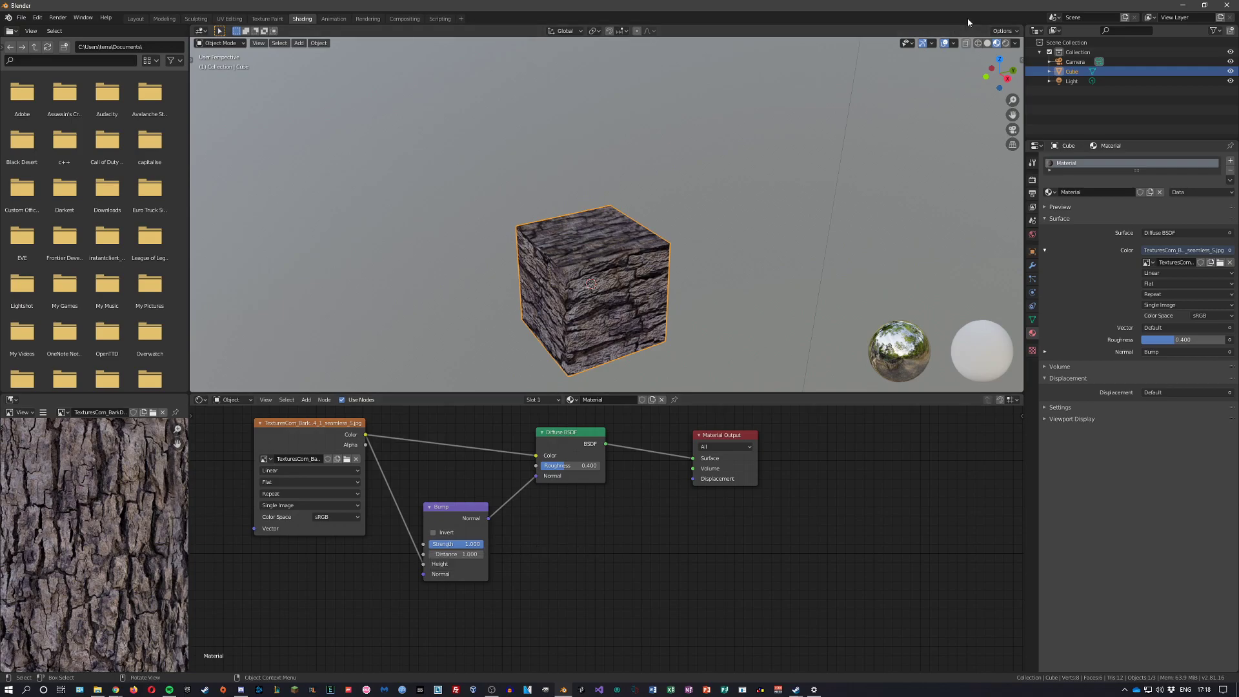
left_click(1005, 42)
scroll(587, 329, "up", 3)
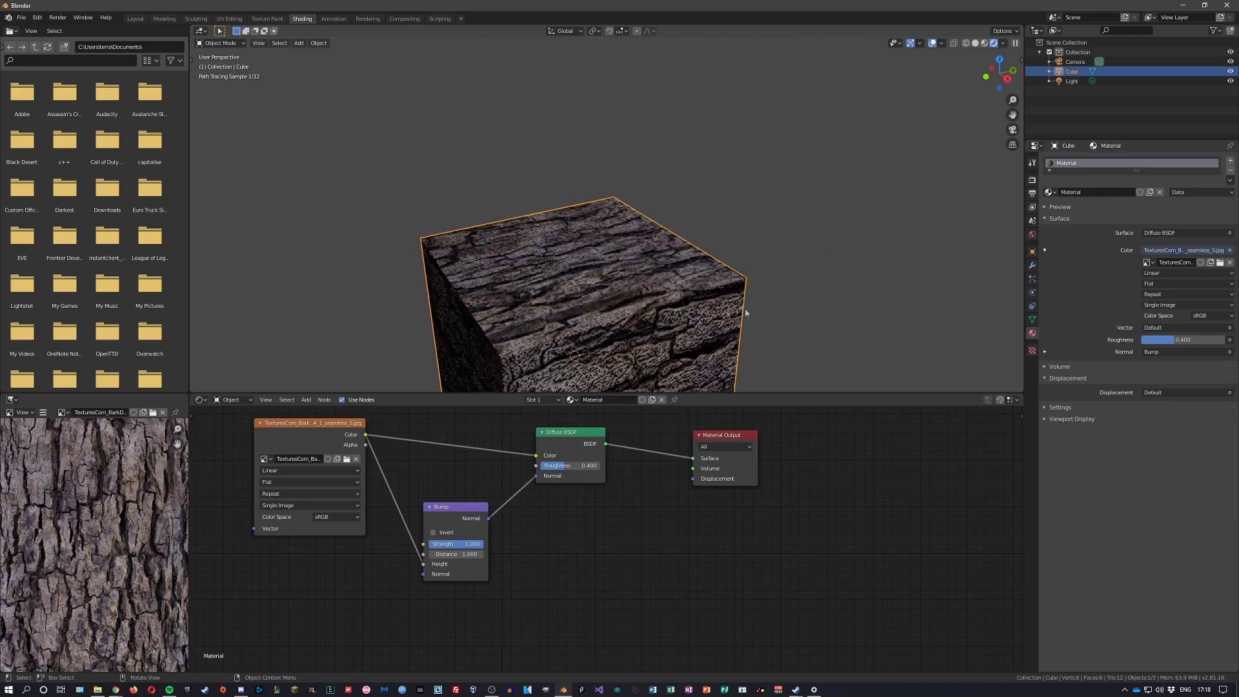
middle_click_drag(744, 309, 671, 309)
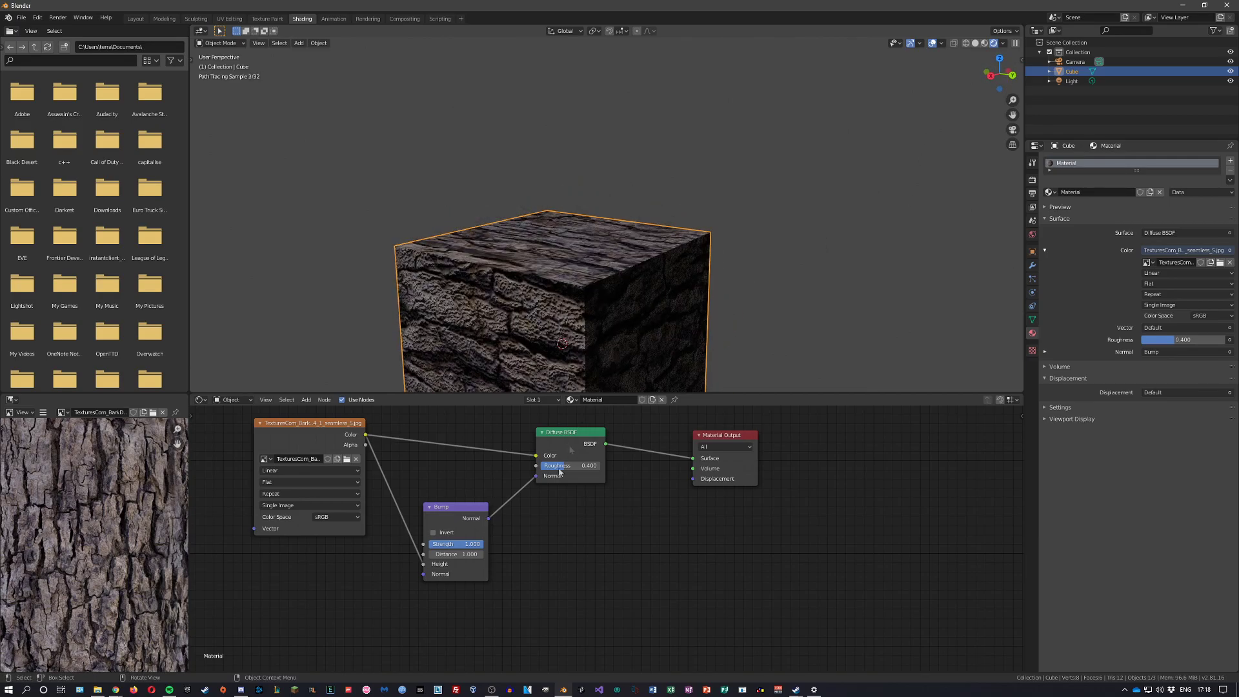
Try a Bump Strength of 4, then a weaker 0.5.
left_click(460, 544)
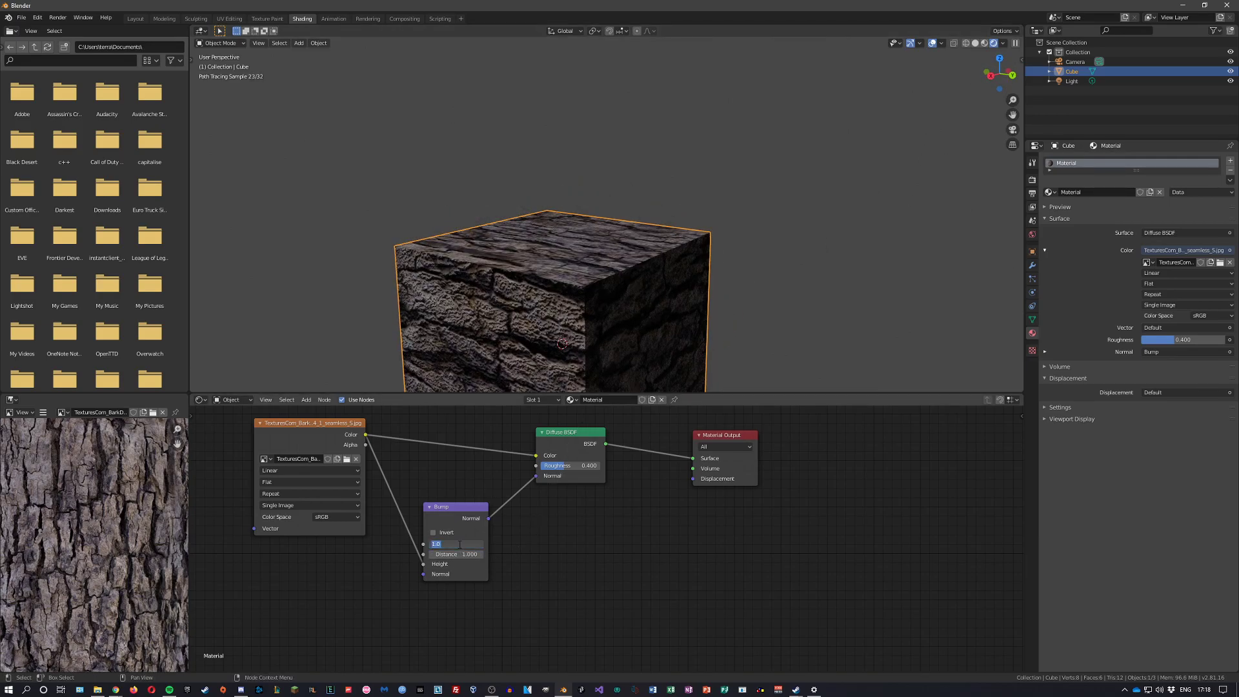
type("4")
key("Return")
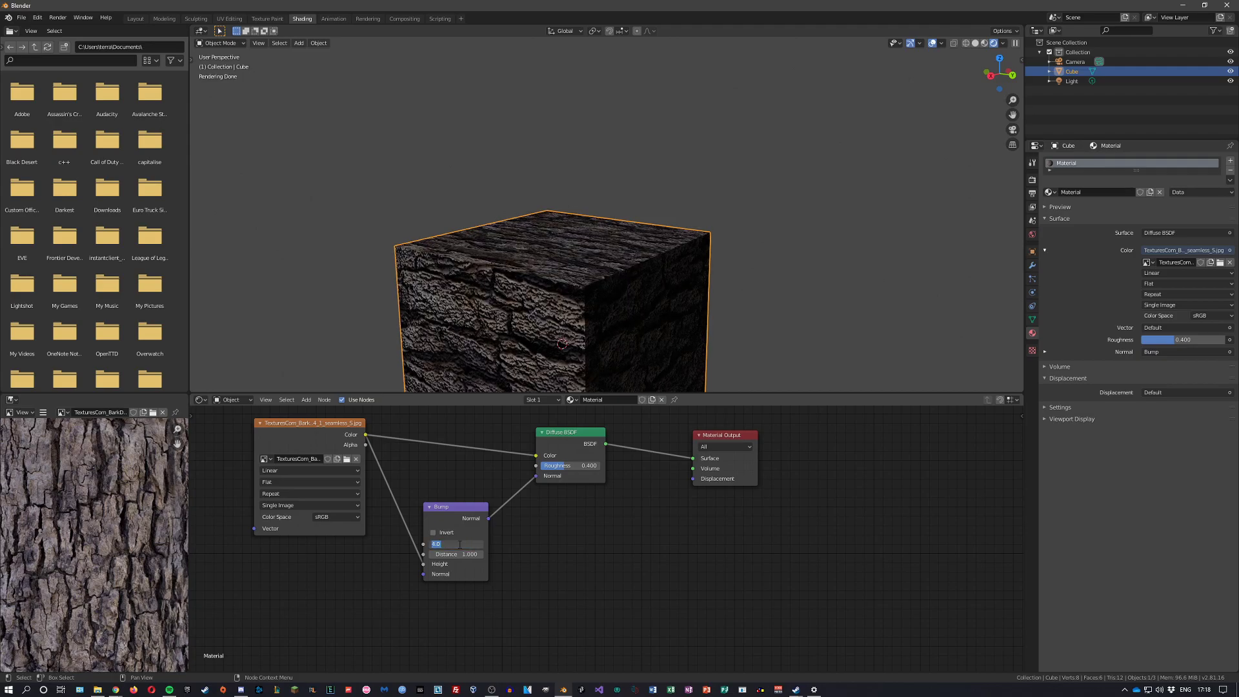
type("0.5")
key("Return")
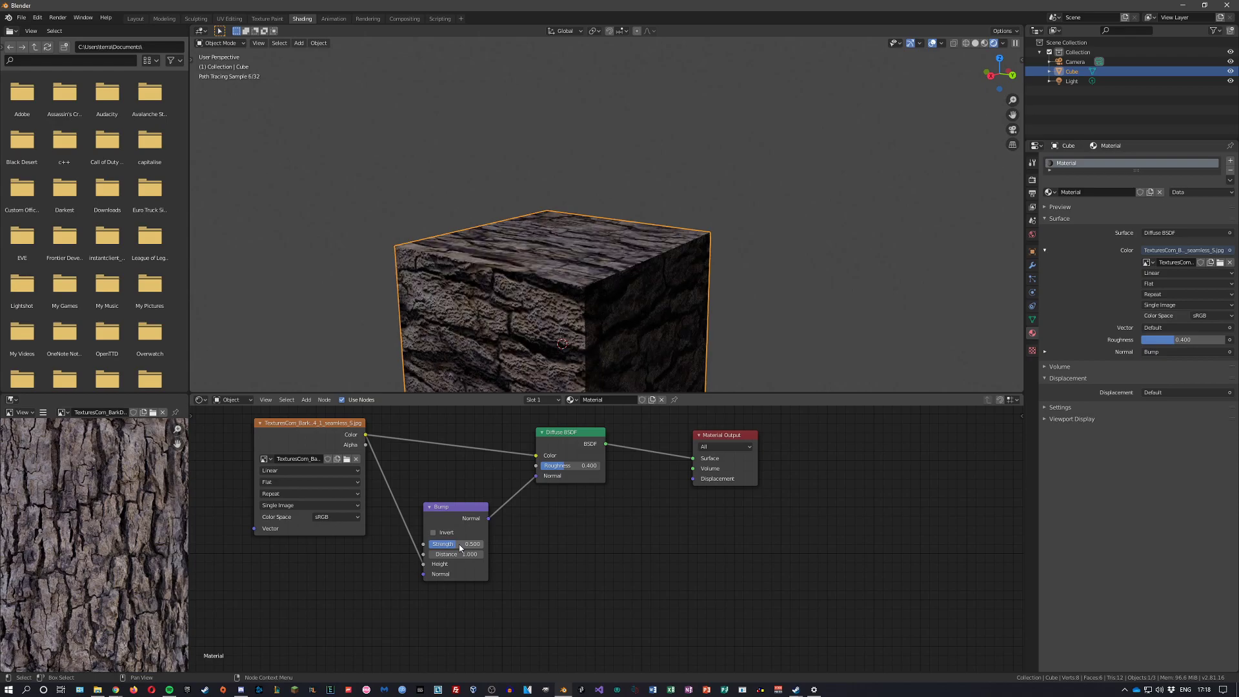
Inspect the cube's left face and return Bump Strength to 1.
mouse_move(600, 336)
middle_mouse_down()
mouse_move(553, 362)
mouse_move(537, 326)
mouse_move(675, 306)
middle_mouse_up()
scroll(578, 354, "down", 3)
scroll(675, 306, "up", 3)
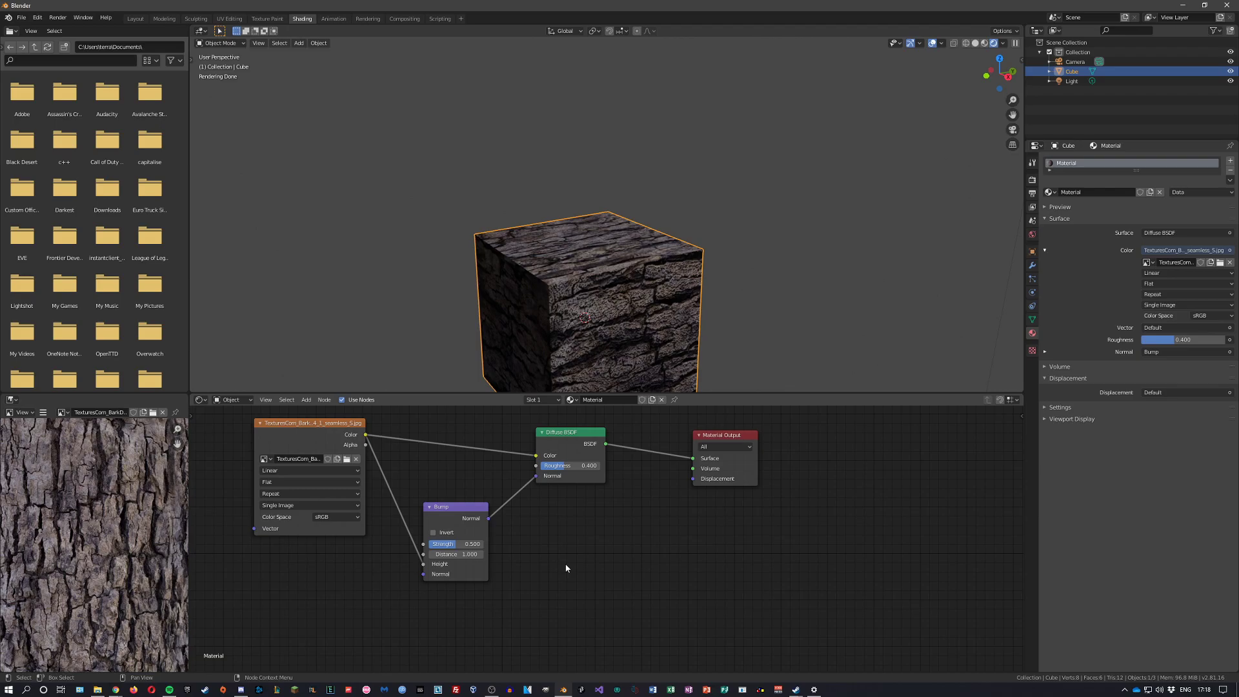
middle_click_drag(645, 290, 587, 296)
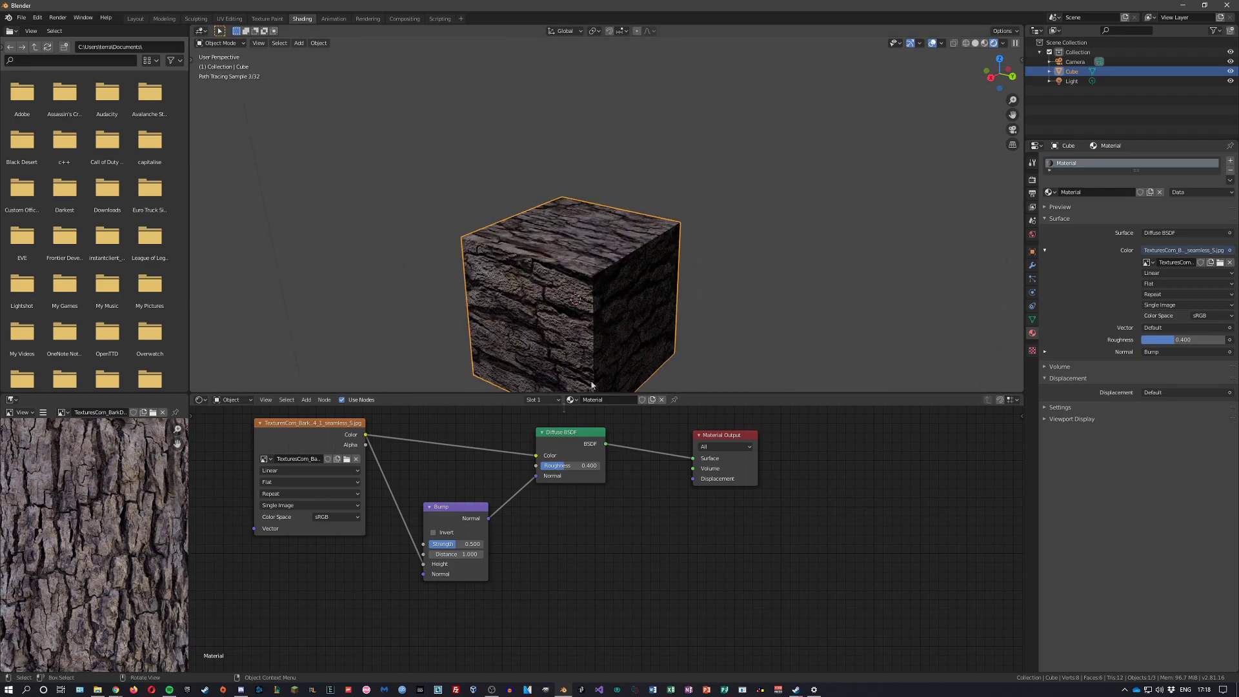
double_click(453, 543)
type("1")
key("Return")
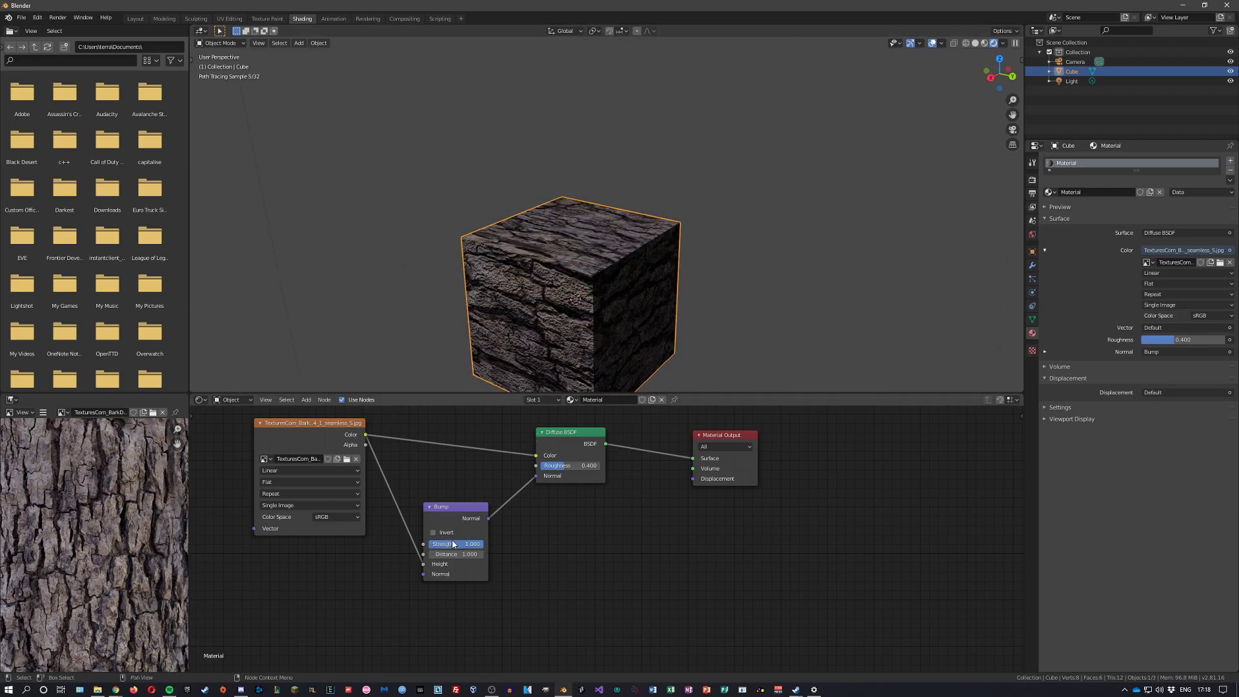
scroll(788, 316, "down", 3)
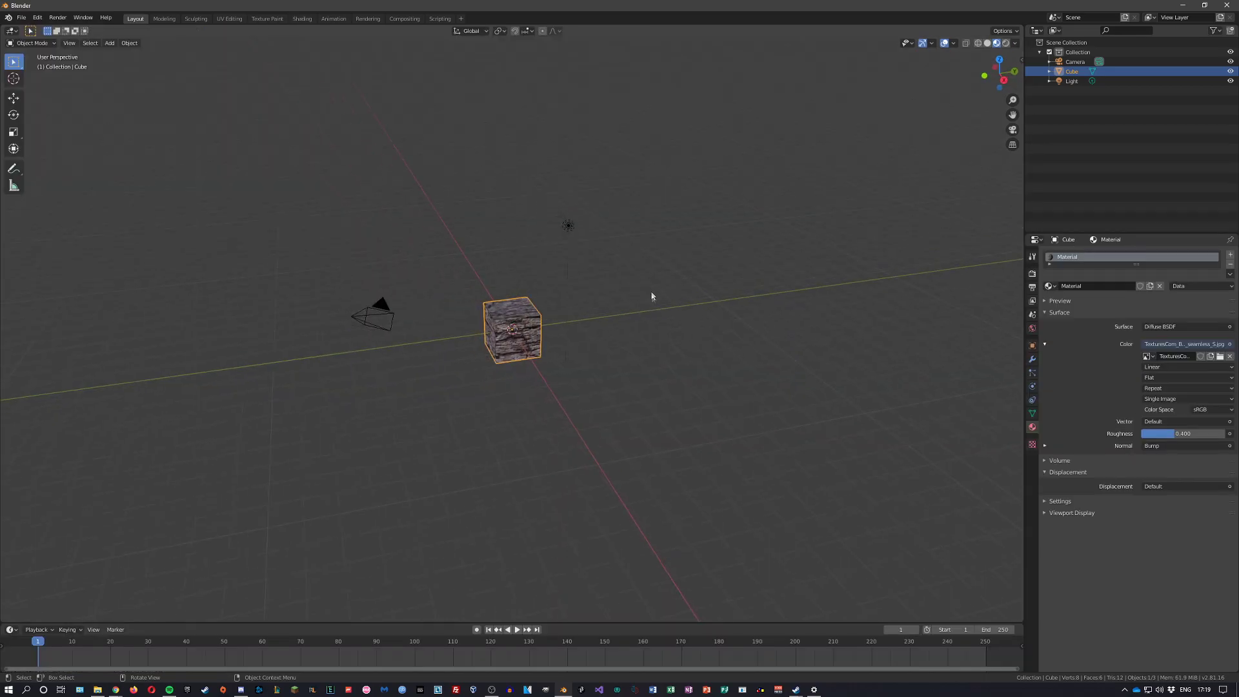
Render a first Cycles image from the Render menu and close the result.
scroll(652, 296, "up", 4)
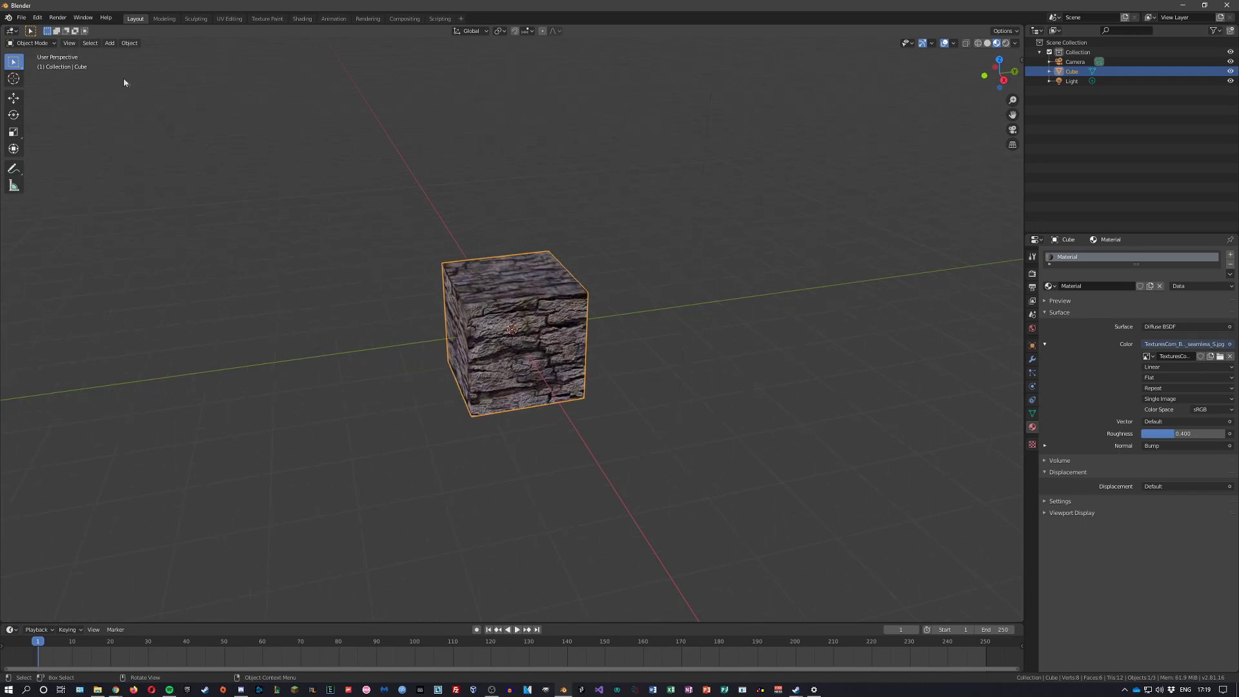
left_click(57, 18)
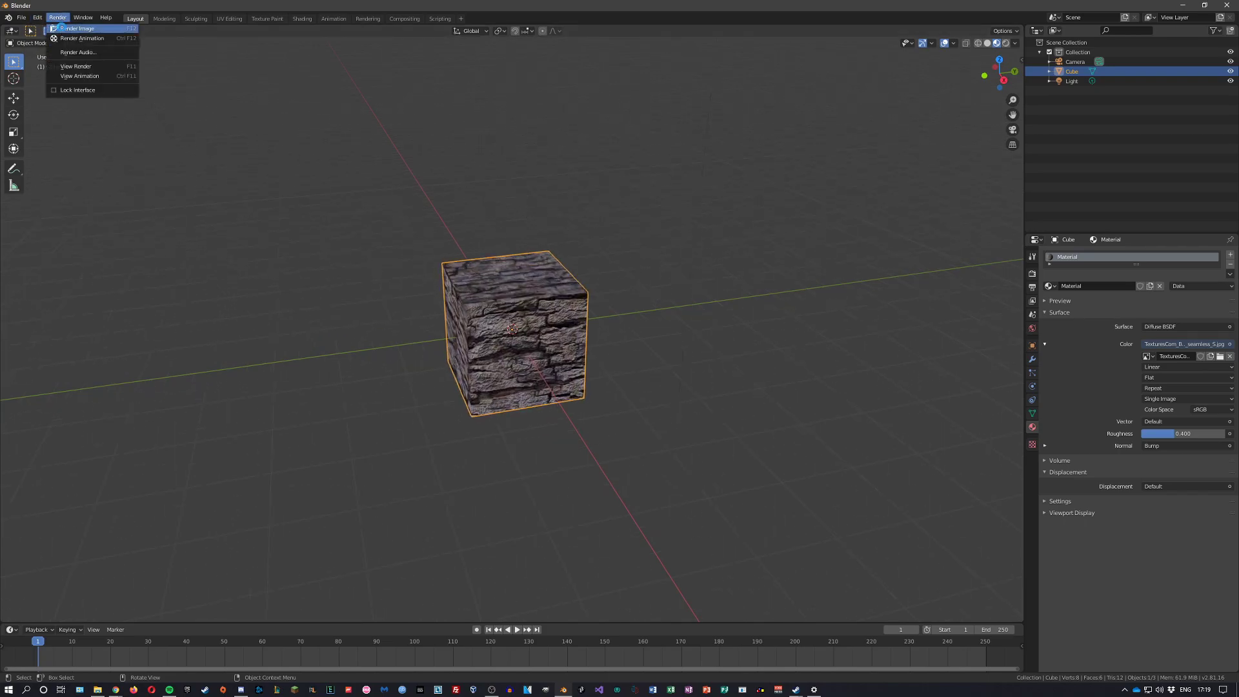
left_click(62, 28)
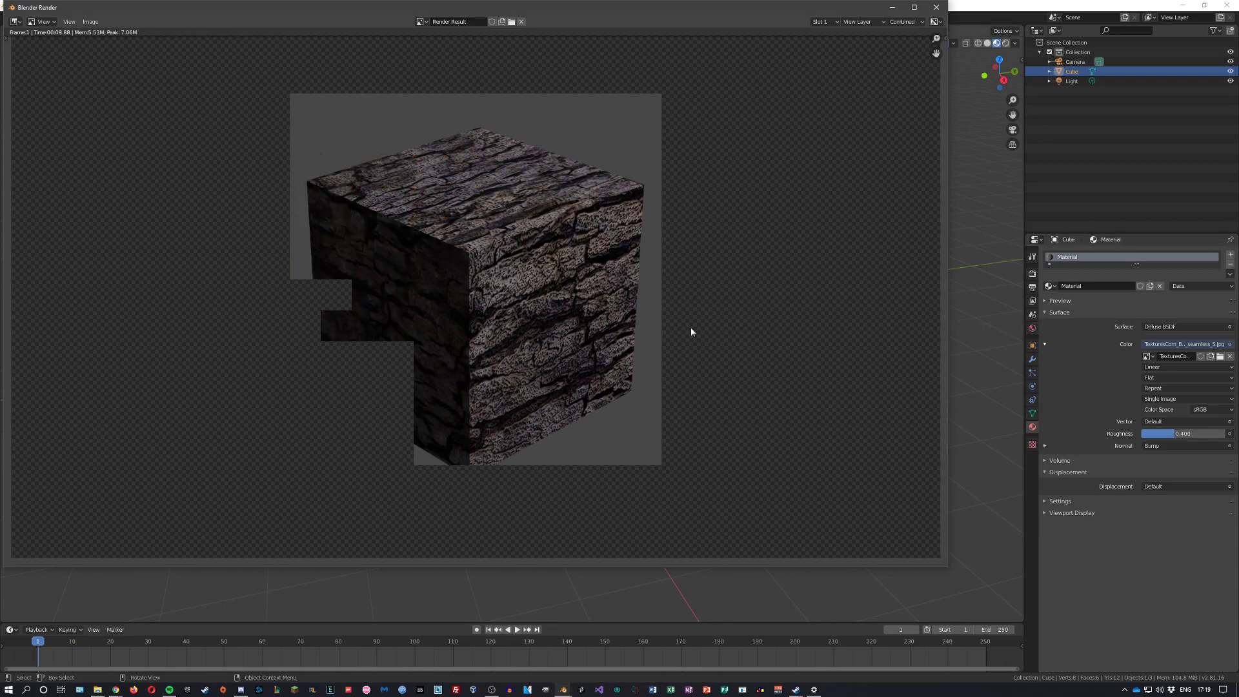
key("Escape")
Lower the Cycles render samples to 30 and render the image again with F12.
left_click(1033, 359)
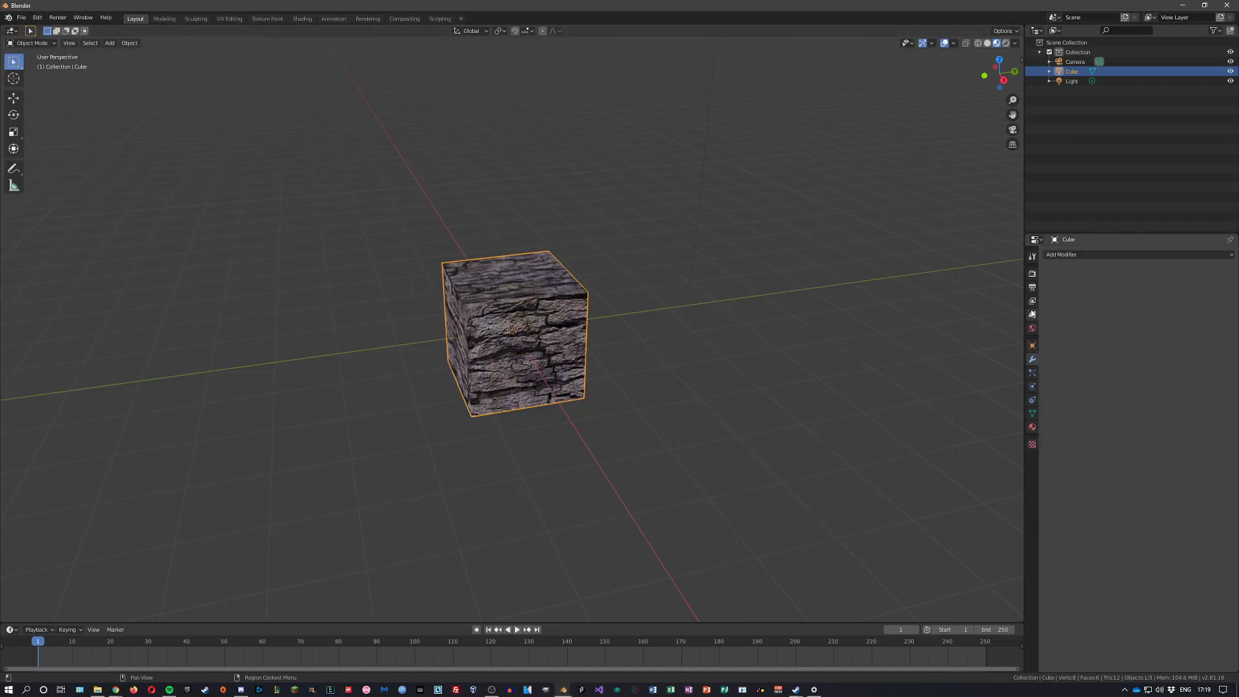
left_click(1032, 273)
left_click(1186, 330)
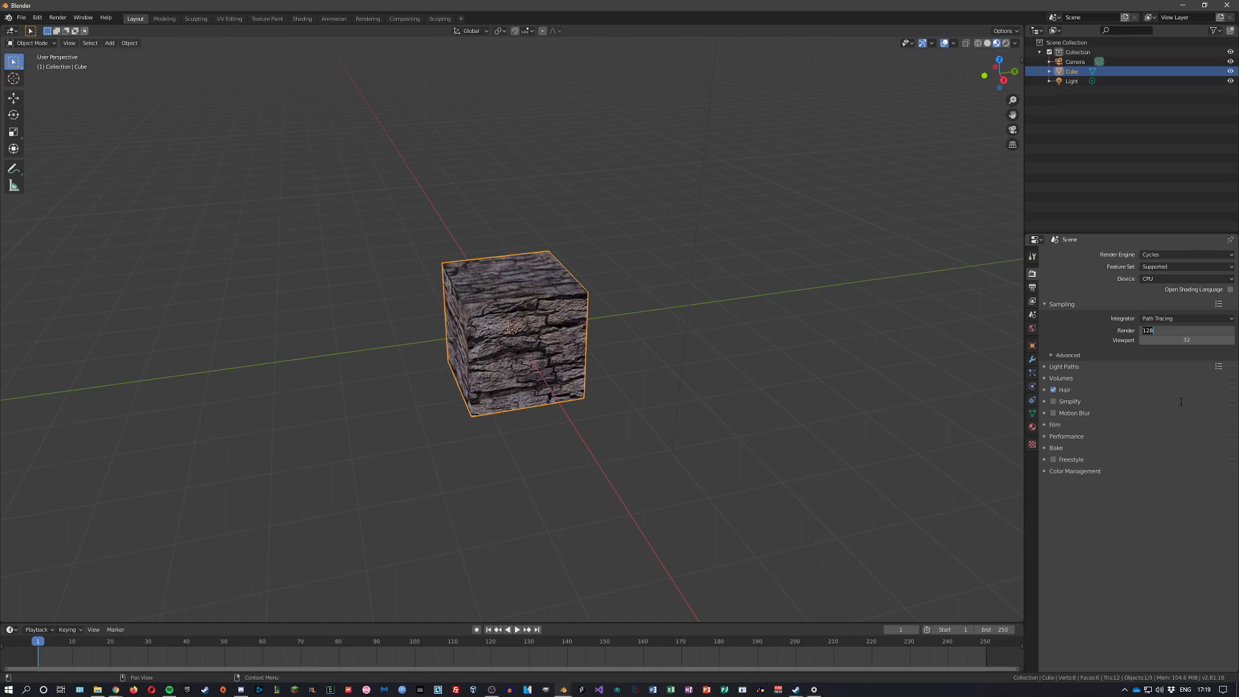
type("30")
key("Return")
key("F12")
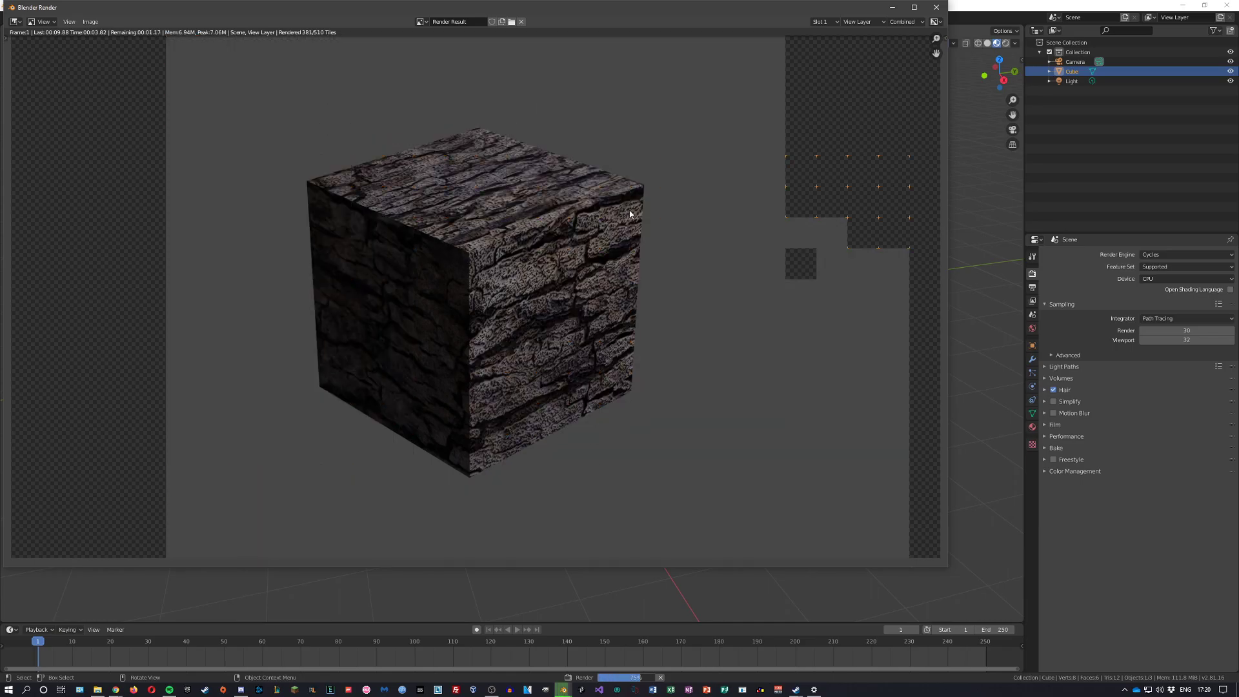
key("Escape")
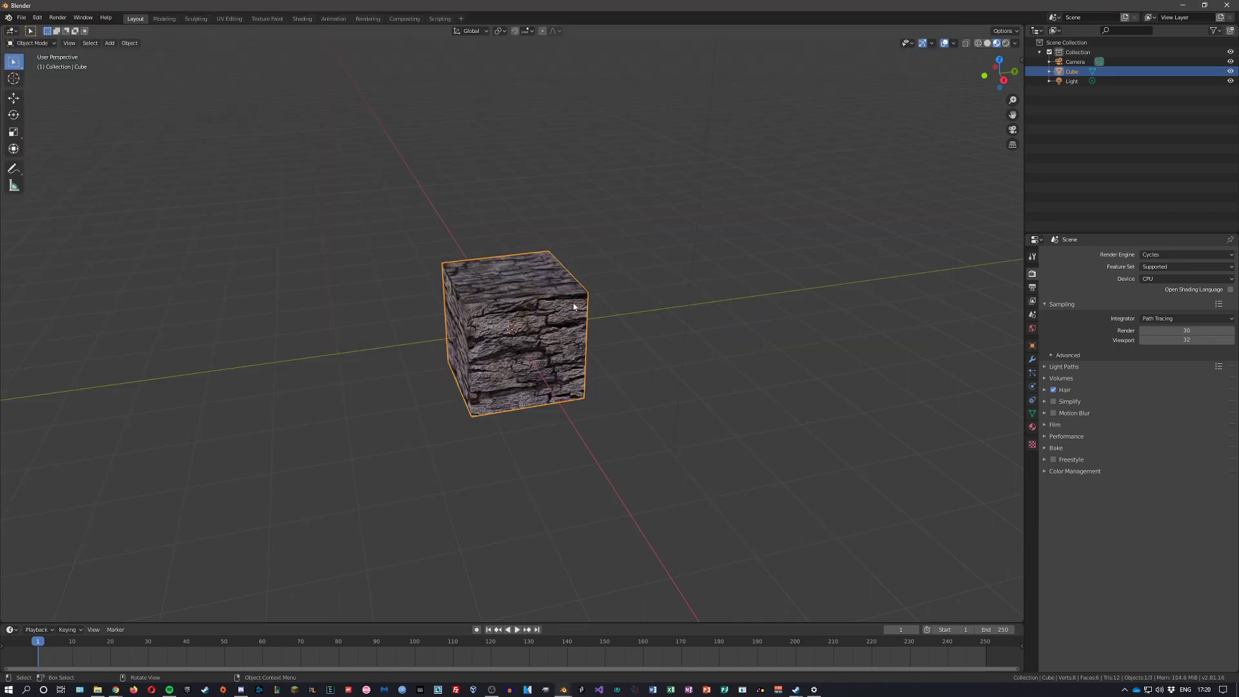
Enter camera view, select the Camera, enable Lock Camera to View and dolly closer.
key("KP_0")
key("alt+a")
key("n")
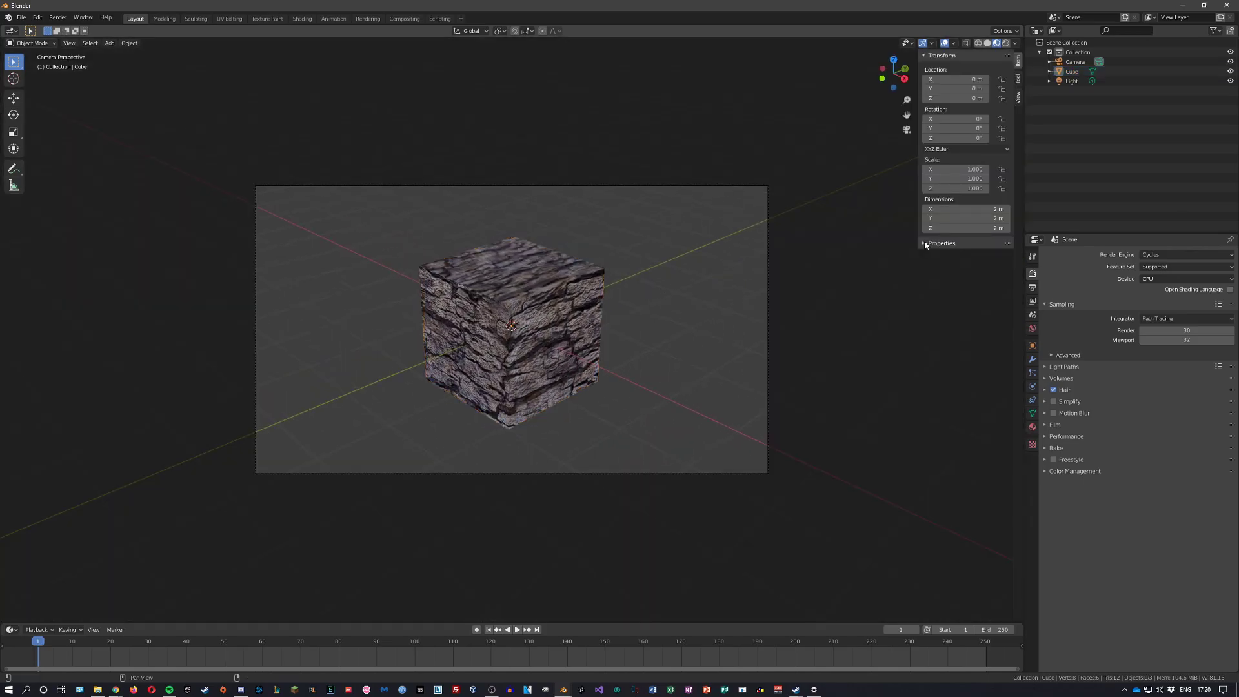
left_click(1074, 61)
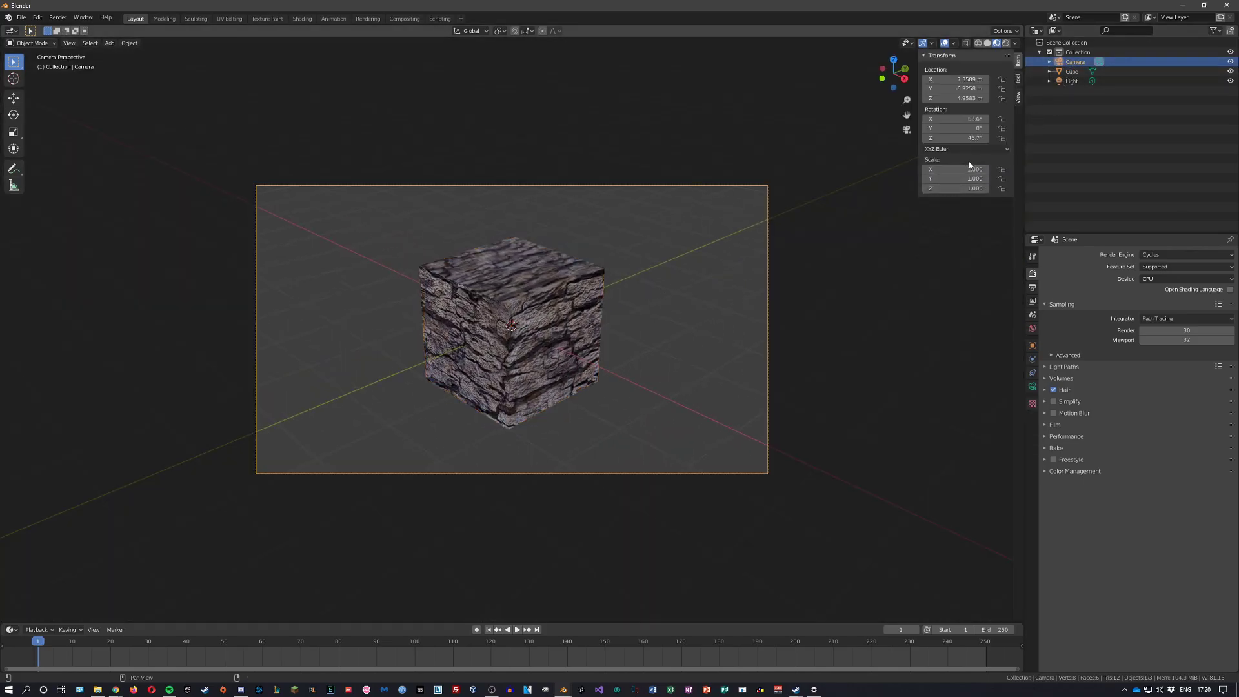
left_click(1018, 98)
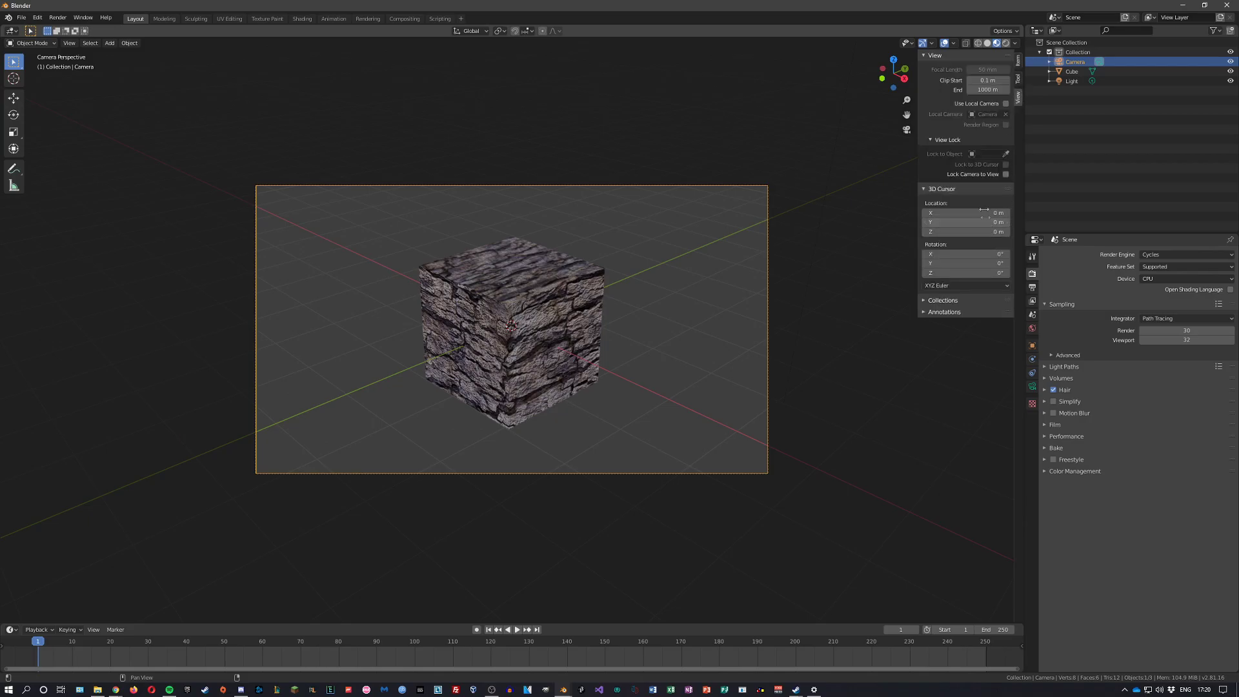
left_click(1005, 175)
scroll(592, 330, "down", 6)
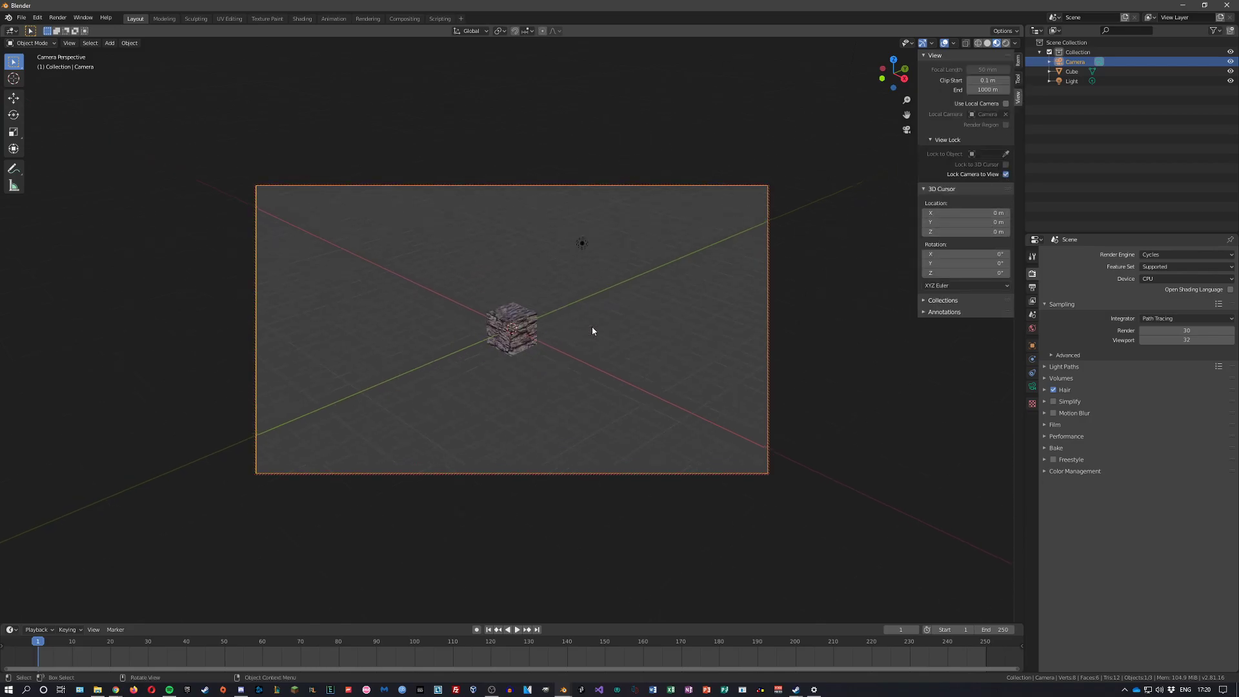
scroll(592, 330, "up", 2)
Render the bark cube from the camera, then orbit to a near-front close-up.
key("F12")
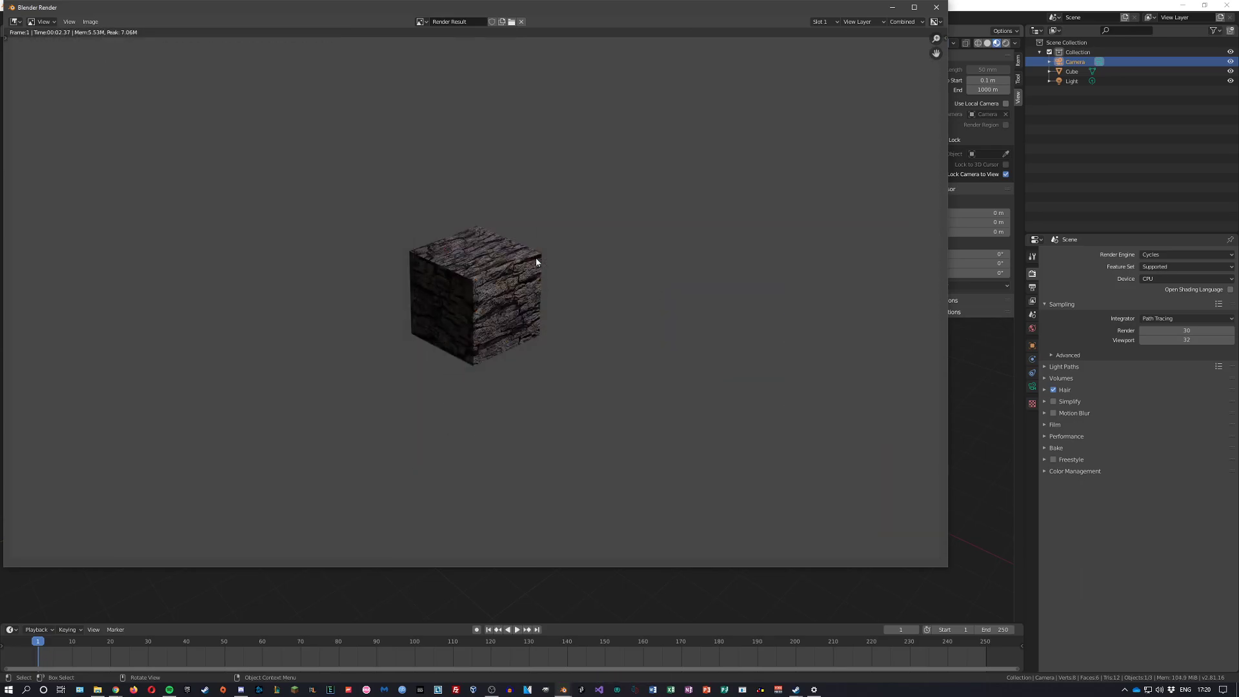
key("Escape")
key("KP_1")
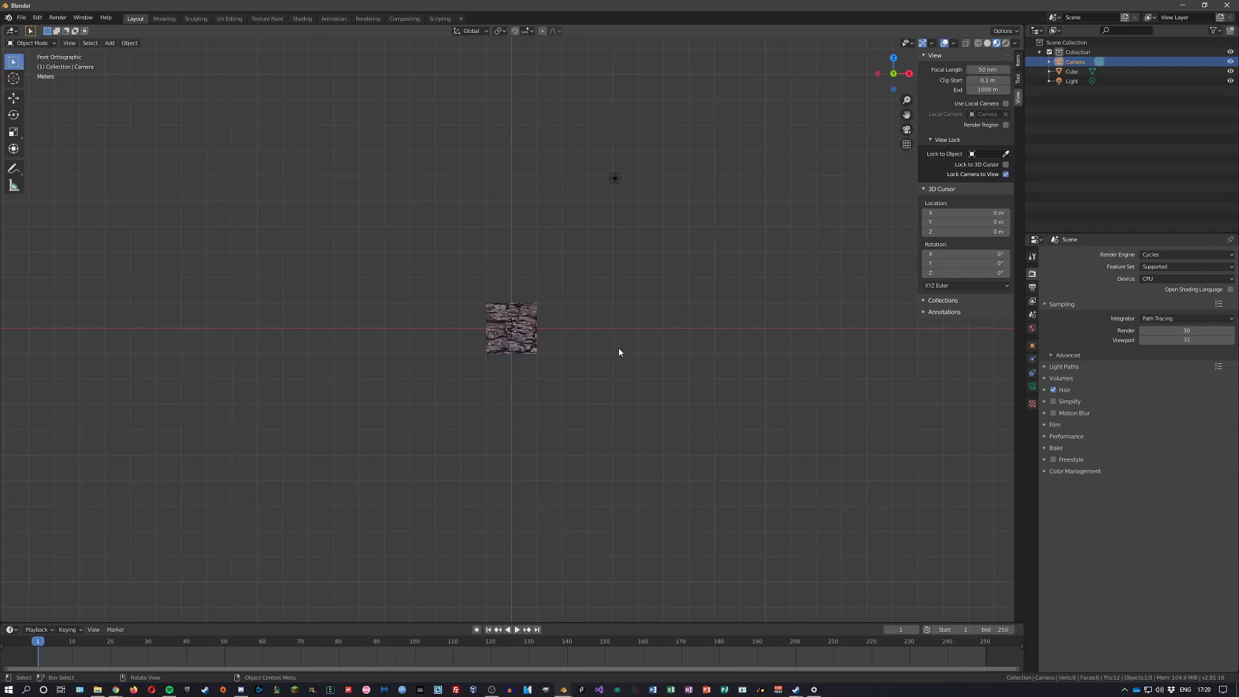
key("KP_0")
middle_click_drag(618, 347, 663, 342)
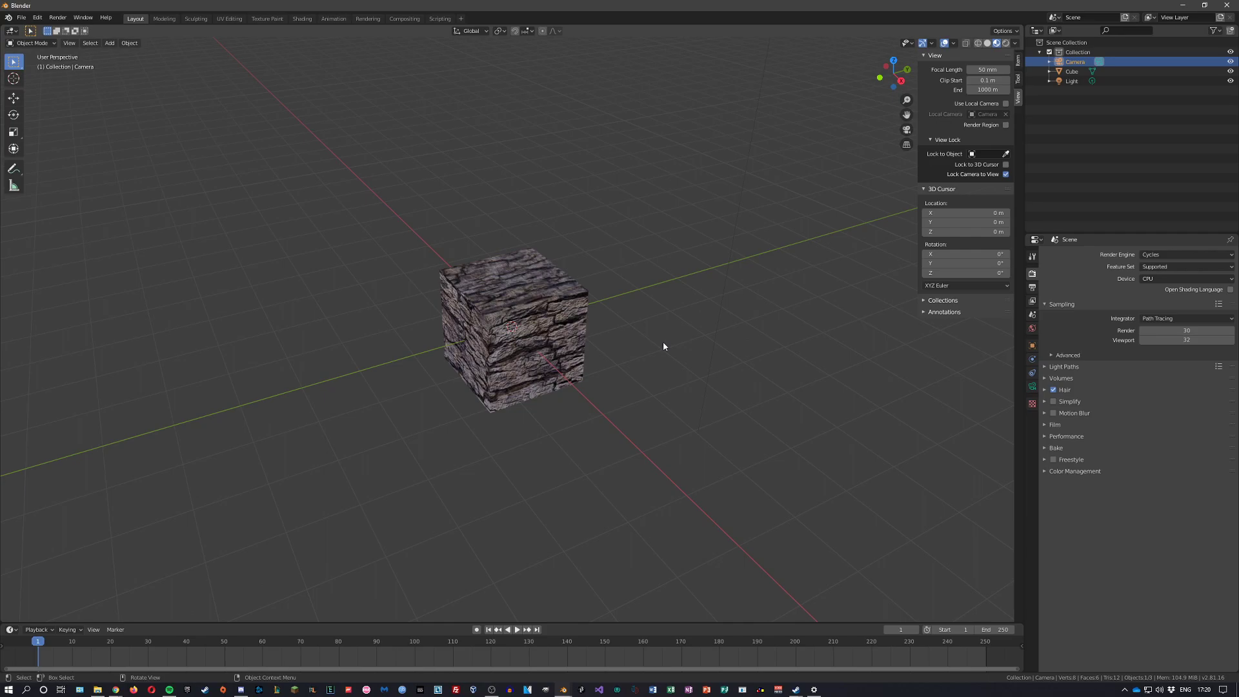
middle_click_drag(417, 443, 592, 304, "alt")
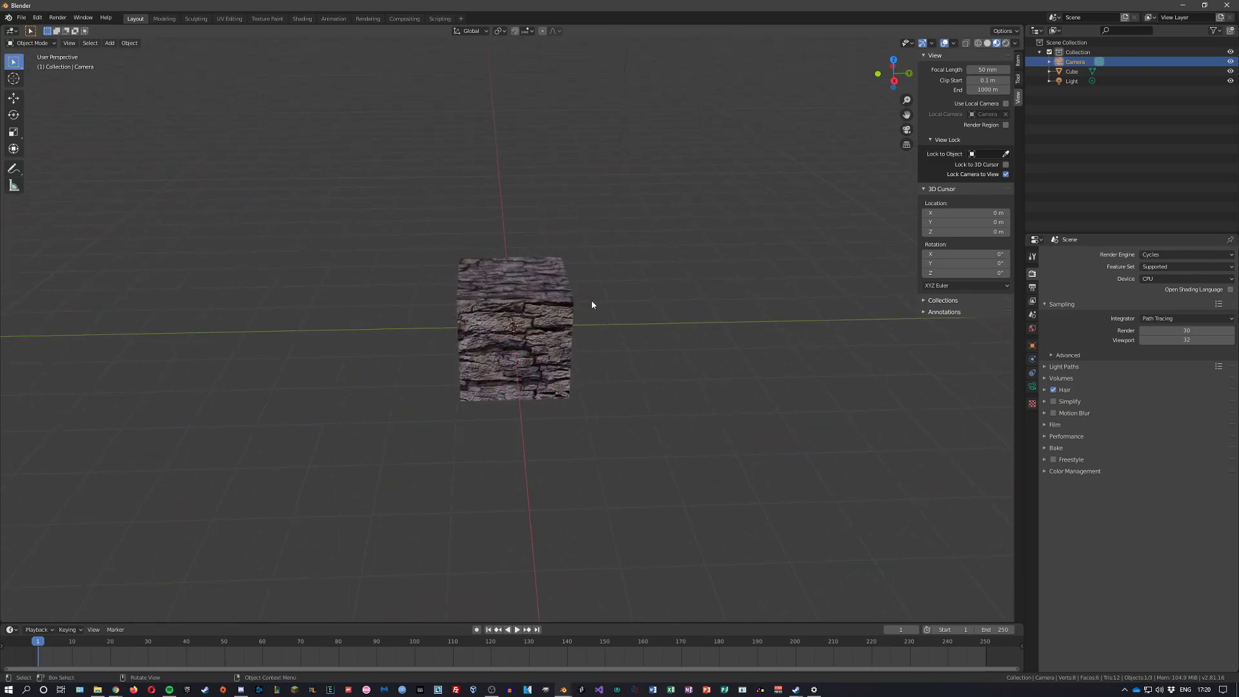